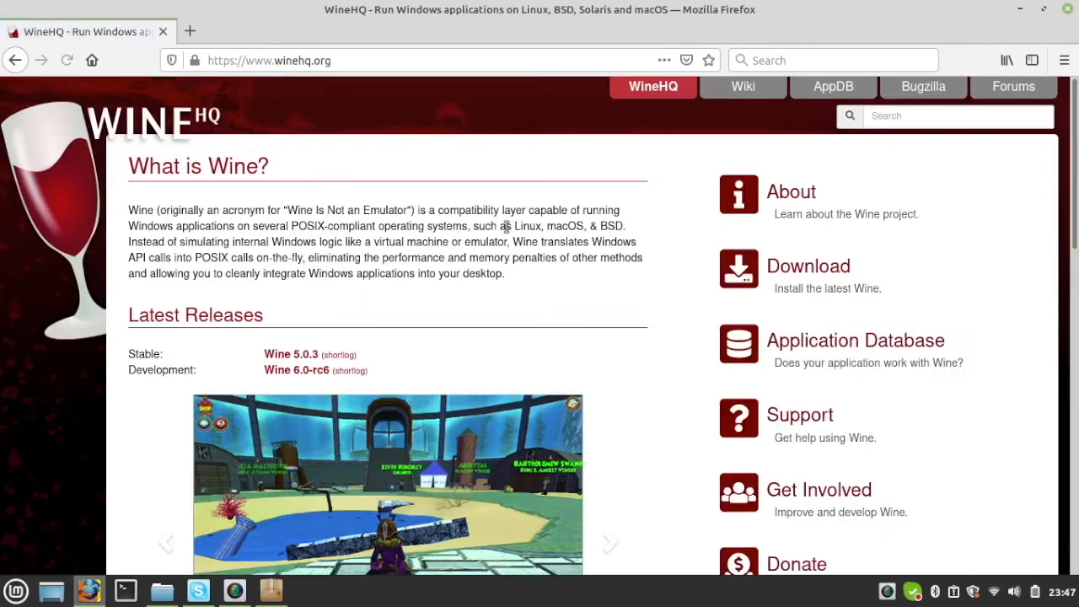
Step: Open the Ubuntu installation instructions from the WineHQ download page
{"action": "scroll", "coordinate": [902, 151], "scroll_direction": "down", "scroll_amount": 2}
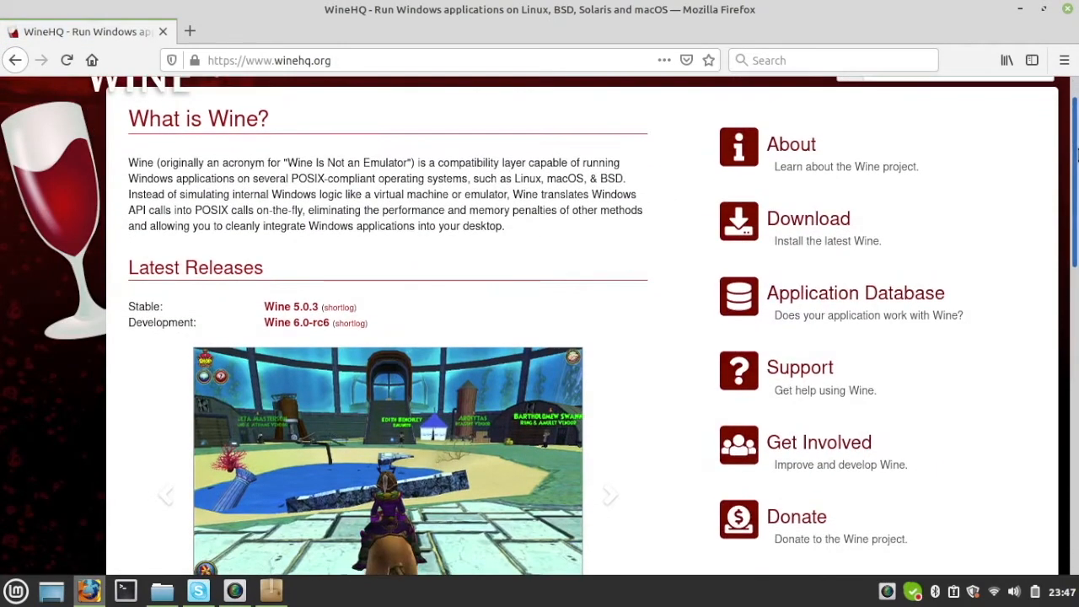
{"action": "left_click", "coordinate": [877, 207]}
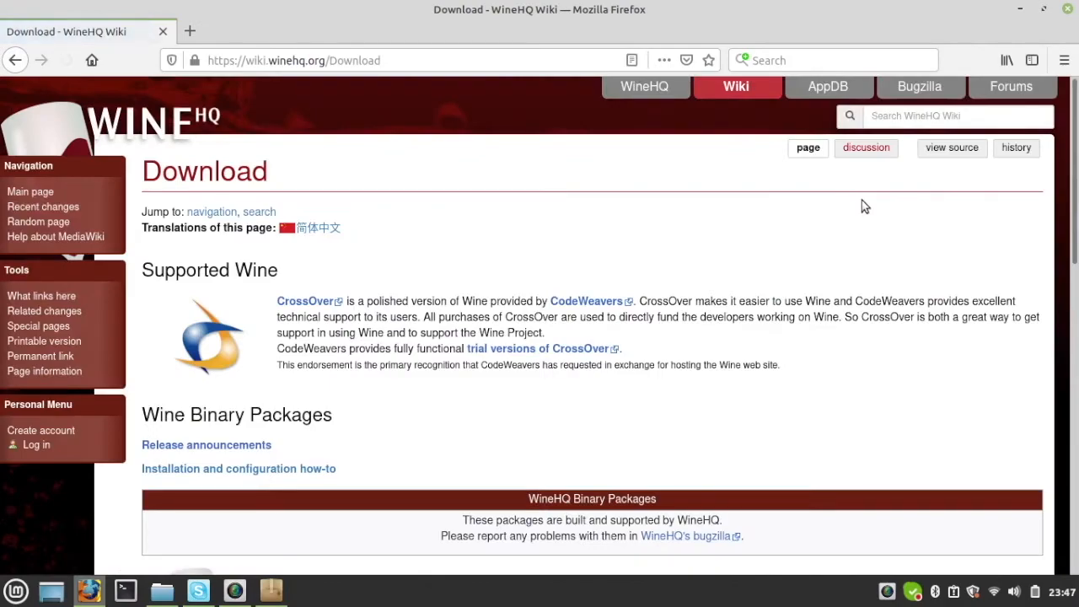
{"action": "left_click_drag", "start_coordinate": [1074, 159], "coordinate": [1073, 309]}
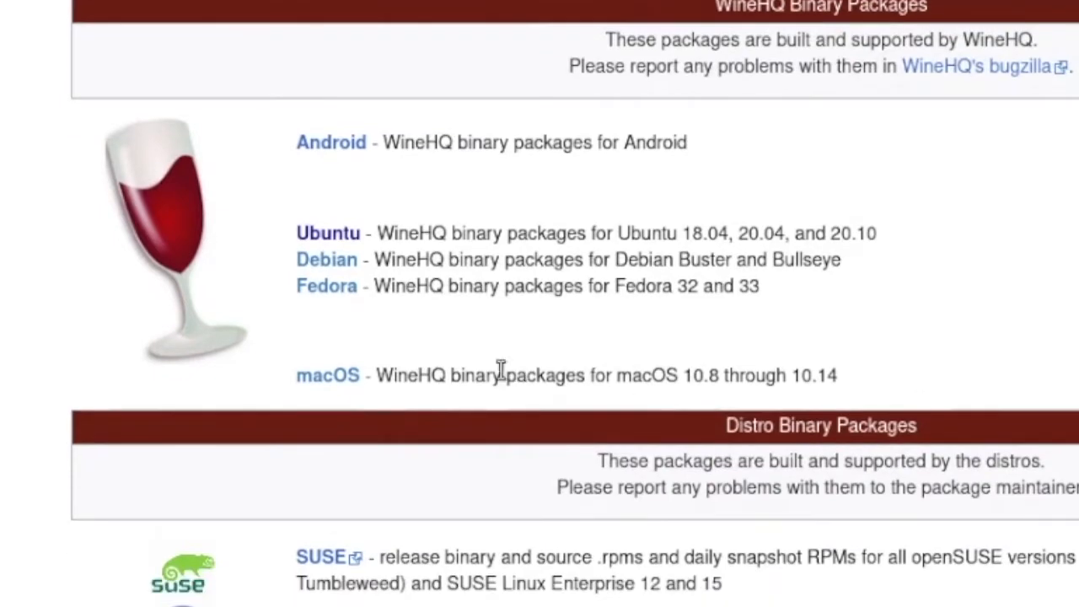
{"action": "left_click", "coordinate": [321, 234]}
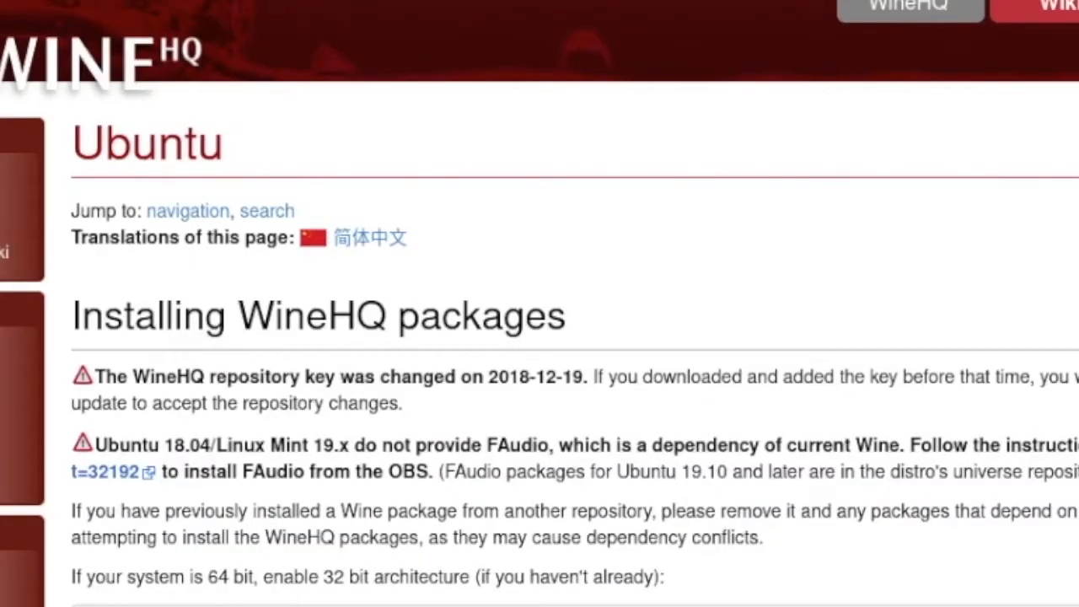
Step: Review the Ubuntu page's commands for enabling 32 bit architecture and for downloading and adding the repository key
{"action": "scroll", "coordinate": [540, 304], "scroll_direction": "down", "scroll_amount": 5}
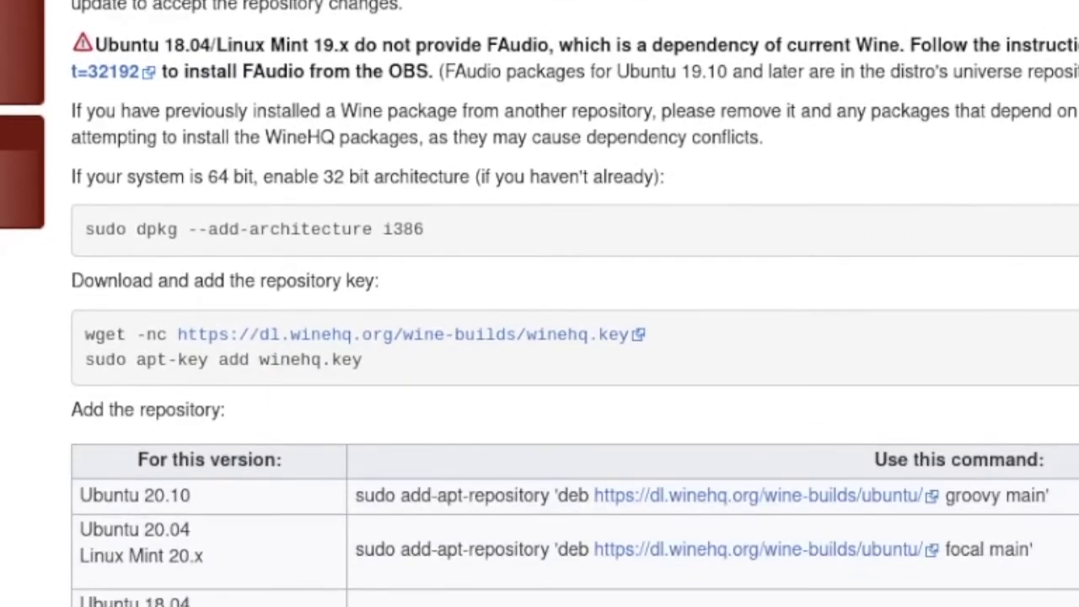
{"action": "scroll", "coordinate": [540, 304], "scroll_direction": "down", "scroll_amount": 1}
{"action": "left_click_drag", "start_coordinate": [497, 204], "coordinate": [82, 211]}
{"action": "left_click_drag", "start_coordinate": [685, 316], "coordinate": [91, 319]}
{"action": "left_click_drag", "start_coordinate": [368, 335], "coordinate": [107, 333]}
{"action": "left_click", "coordinate": [325, 365]}
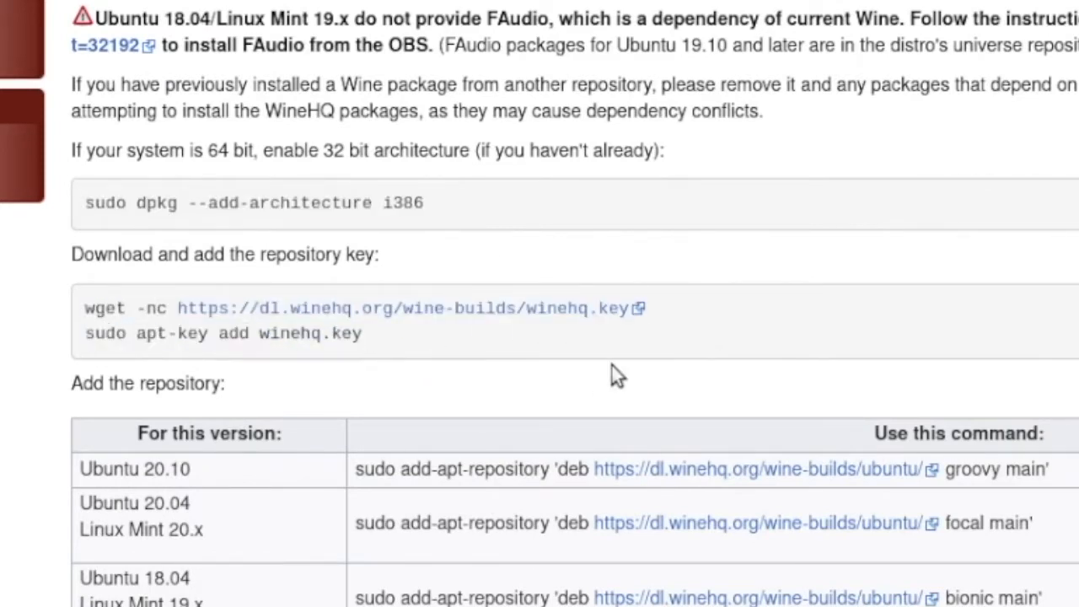
Step: Compare the add-apt-repository commands listed for Ubuntu 20.10 and for Ubuntu 20.04 / Linux Mint 20.x
{"action": "scroll", "coordinate": [539, 304], "scroll_direction": "down", "scroll_amount": 3}
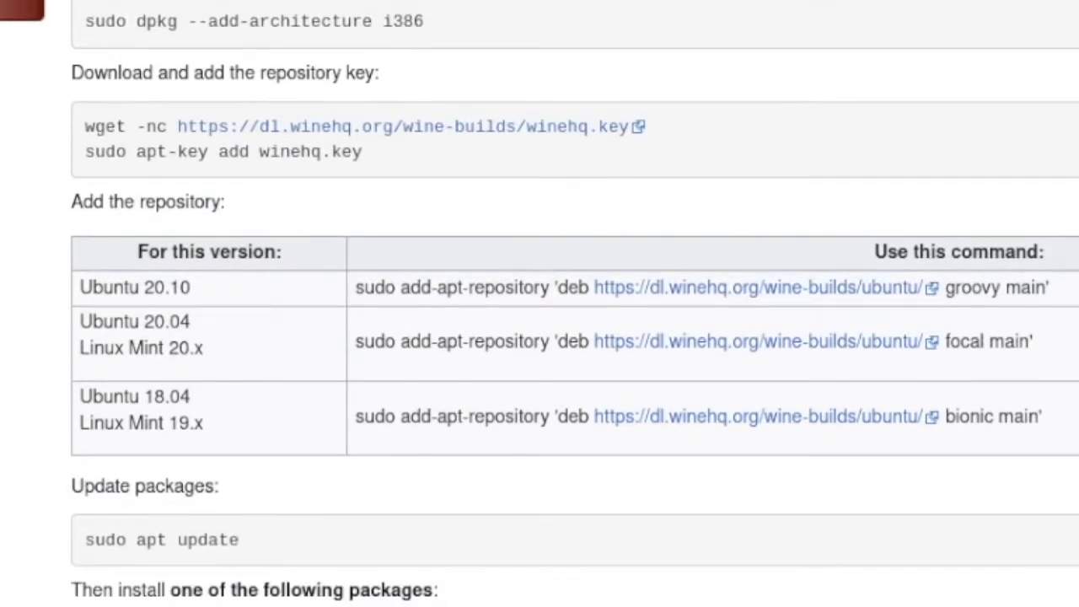
{"action": "left_click_drag", "start_coordinate": [1054, 288], "coordinate": [359, 283]}
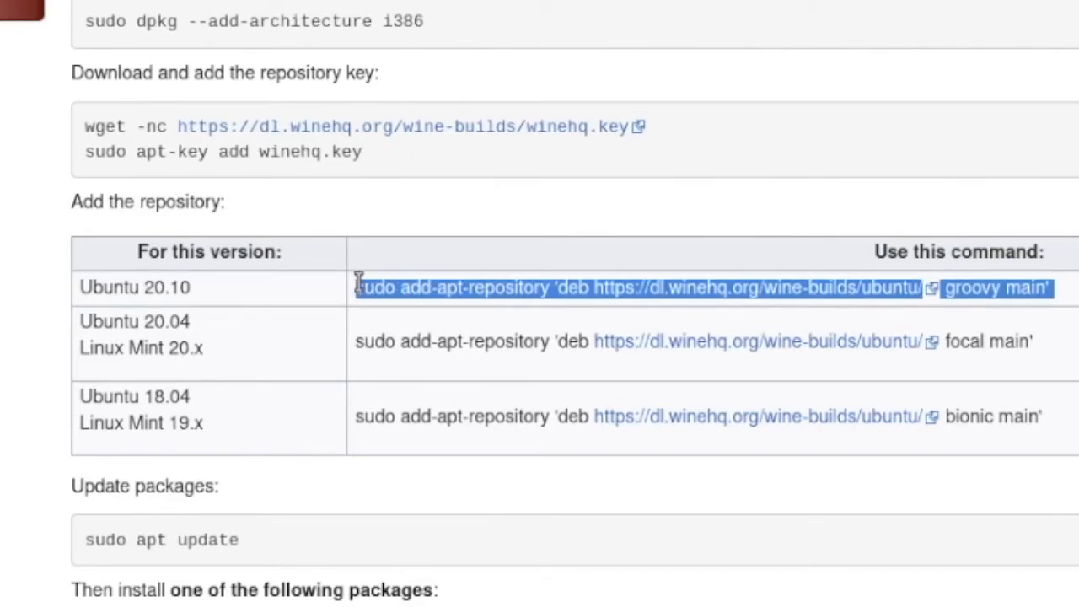
{"action": "left_click", "coordinate": [359, 283]}
{"action": "mouse_move", "coordinate": [225, 354]}
{"action": "left_mouse_down"}
{"action": "mouse_move", "coordinate": [66, 354]}
{"action": "mouse_move", "coordinate": [224, 351]}
{"action": "left_mouse_up"}
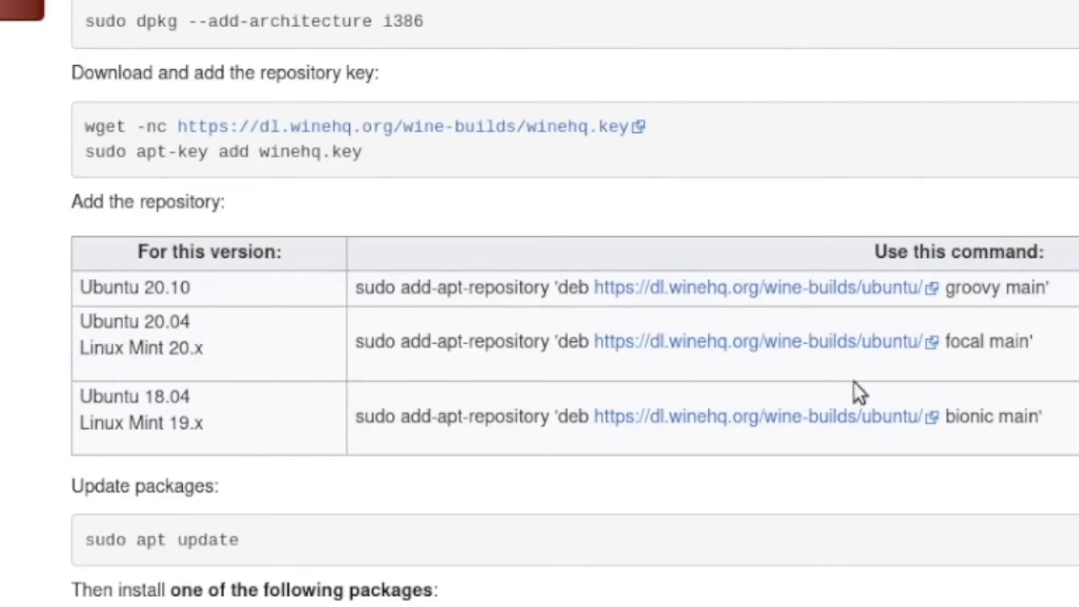
{"action": "left_click_drag", "start_coordinate": [1037, 342], "coordinate": [595, 313]}
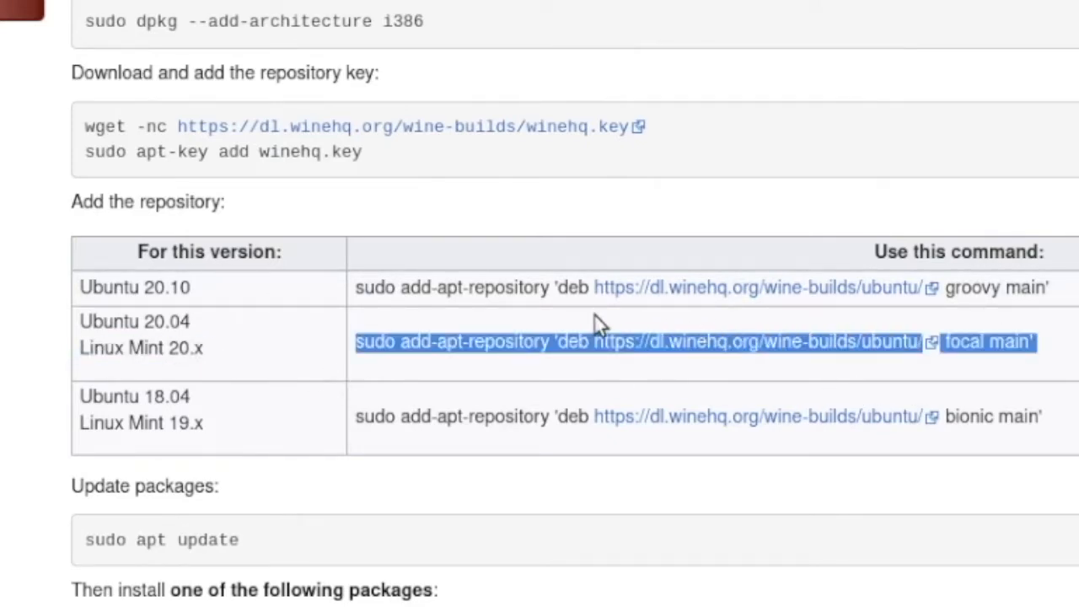
{"action": "left_click", "coordinate": [878, 265]}
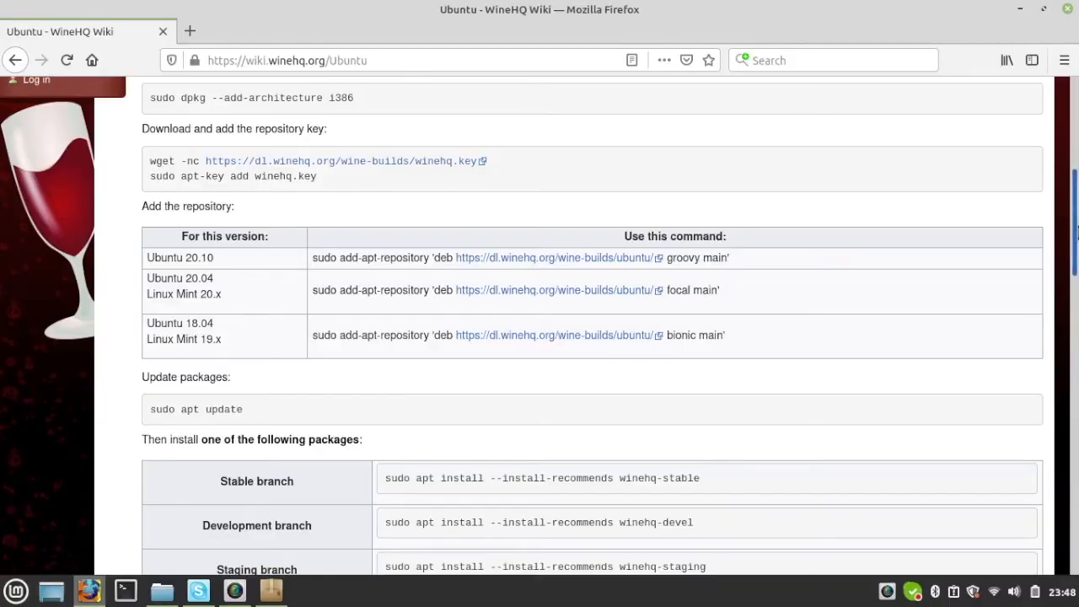
Step: Review the package update command and the stable branch install command, then close the browser
{"action": "left_click_drag", "start_coordinate": [1076, 232], "coordinate": [1076, 282]}
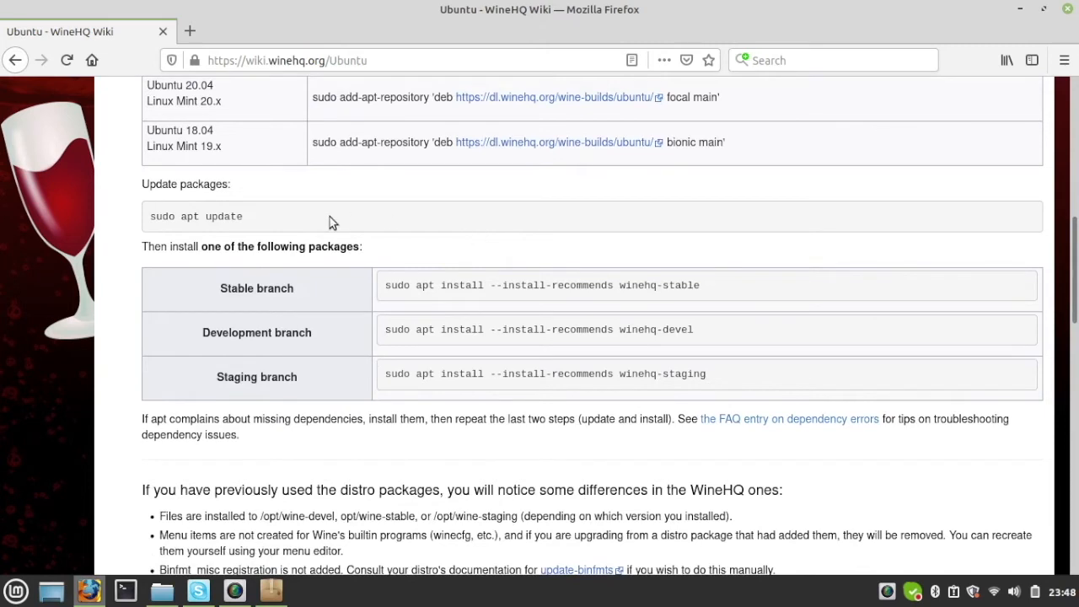
{"action": "left_click_drag", "start_coordinate": [243, 217], "coordinate": [146, 225]}
{"action": "left_click_drag", "start_coordinate": [721, 289], "coordinate": [419, 286]}
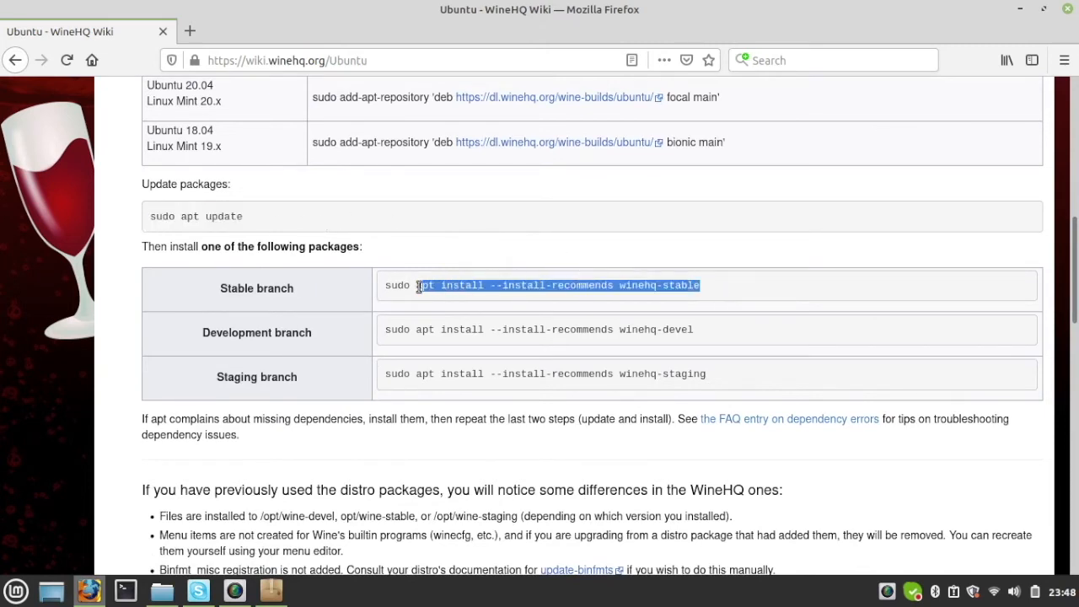
{"action": "left_click", "coordinate": [569, 294]}
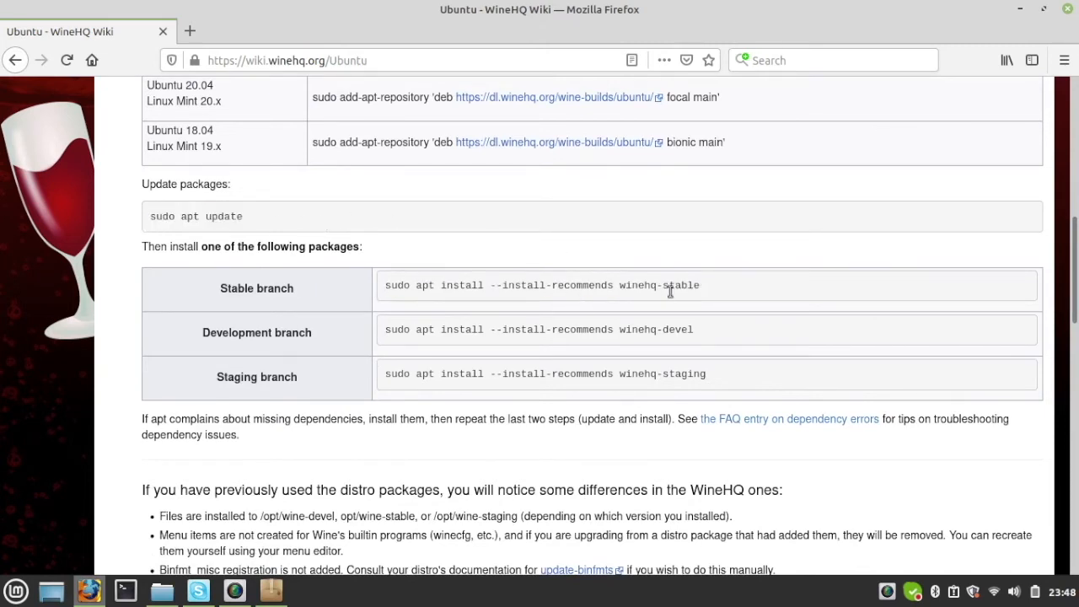
{"action": "left_click", "coordinate": [1068, 9]}
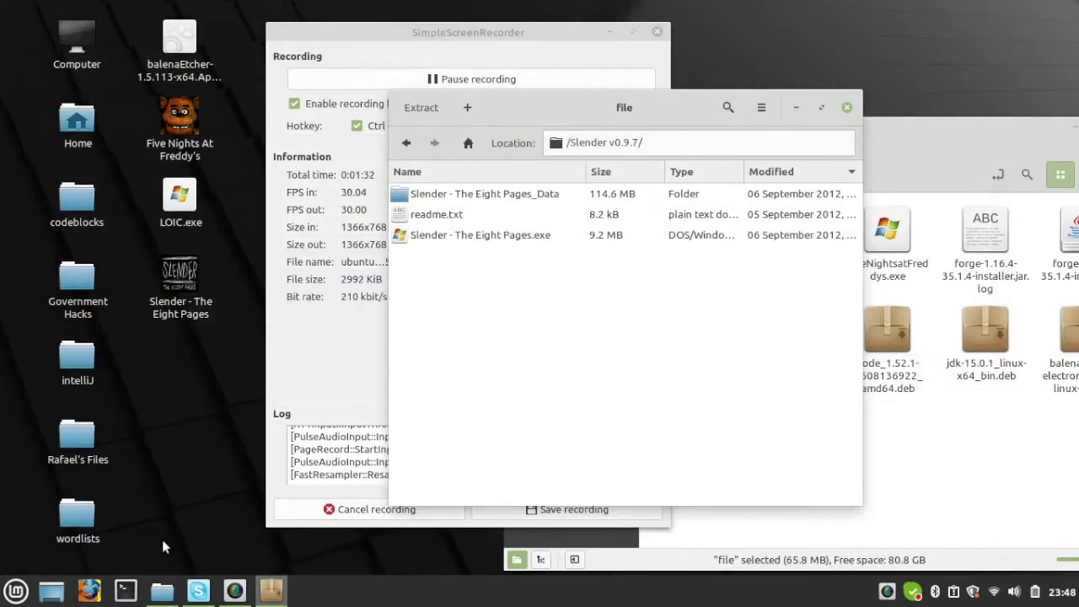
Step: Run sudo apt install playonlinux in a terminal, authorise it with the sudo password, and check the output
{"action": "left_click", "coordinate": [125, 590]}
{"action": "type", "text": "su"}
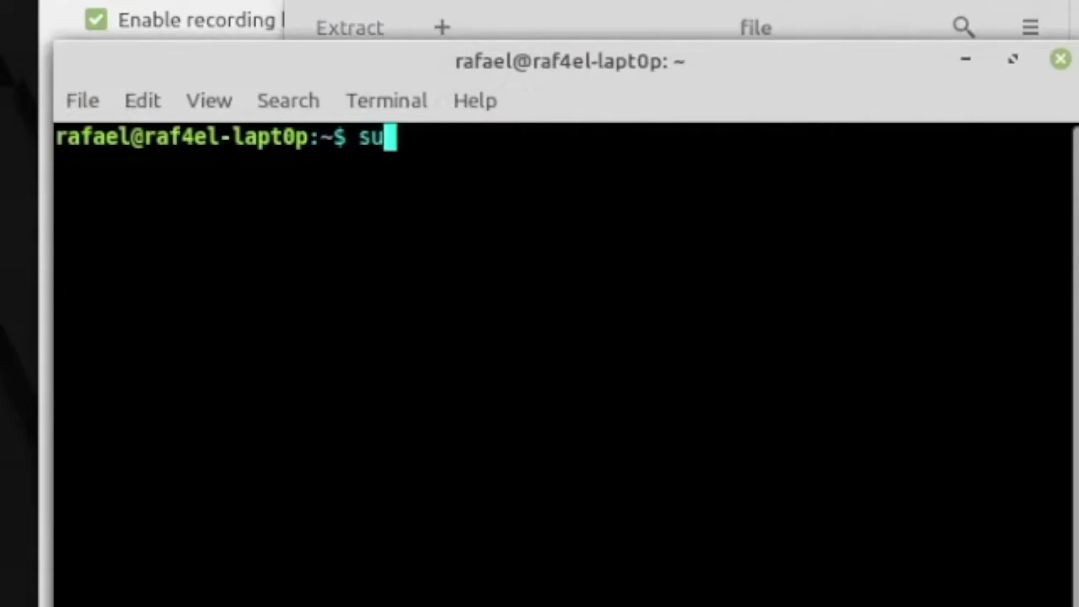
{"action": "type", "text": "do apt install playonlinux"}
{"action": "key", "text": "Return"}
{"action": "type", "text": "************"}
{"action": "key", "text": "Return"}
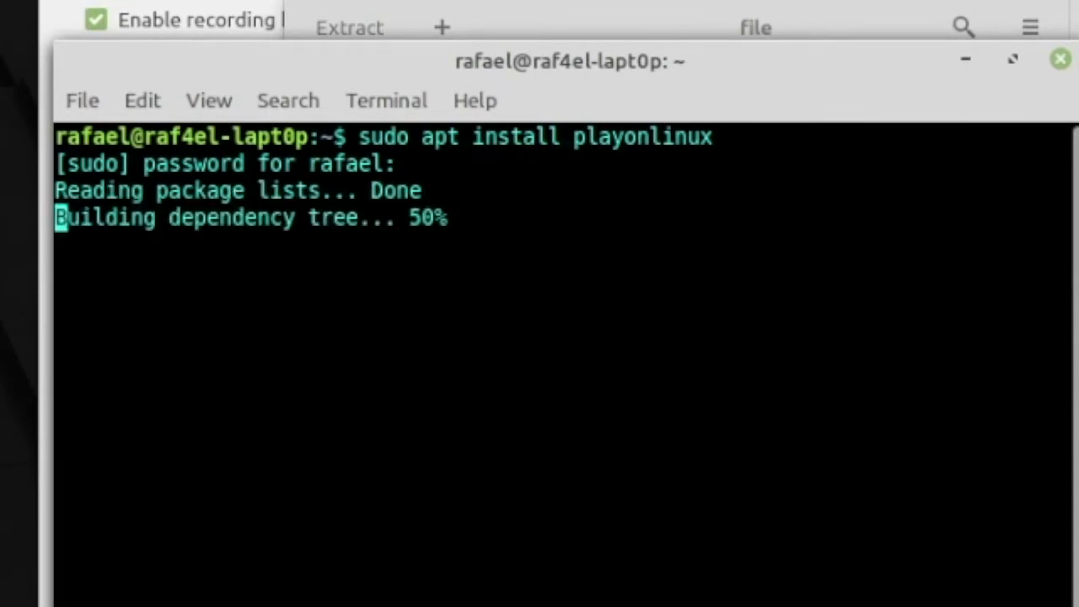
{"action": "left_click_drag", "start_coordinate": [638, 272], "coordinate": [70, 271]}
{"action": "left_click", "coordinate": [217, 325]}
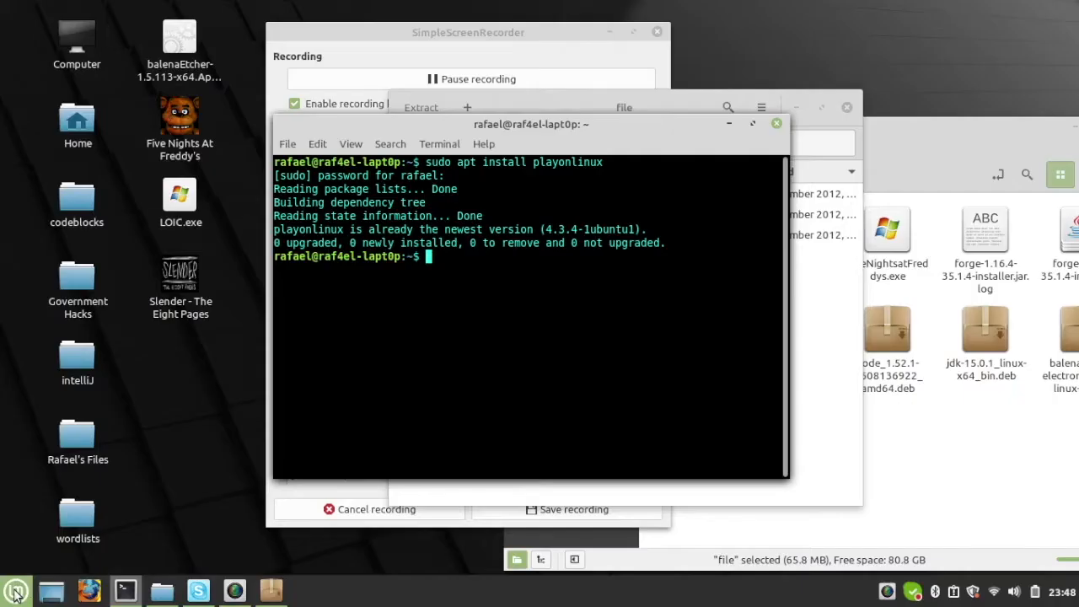
Step: Find PlayOnLinux among the installed applications, launch it, and reposition its window
{"action": "key", "text": "super"}
{"action": "type", "text": "playonlinux"}
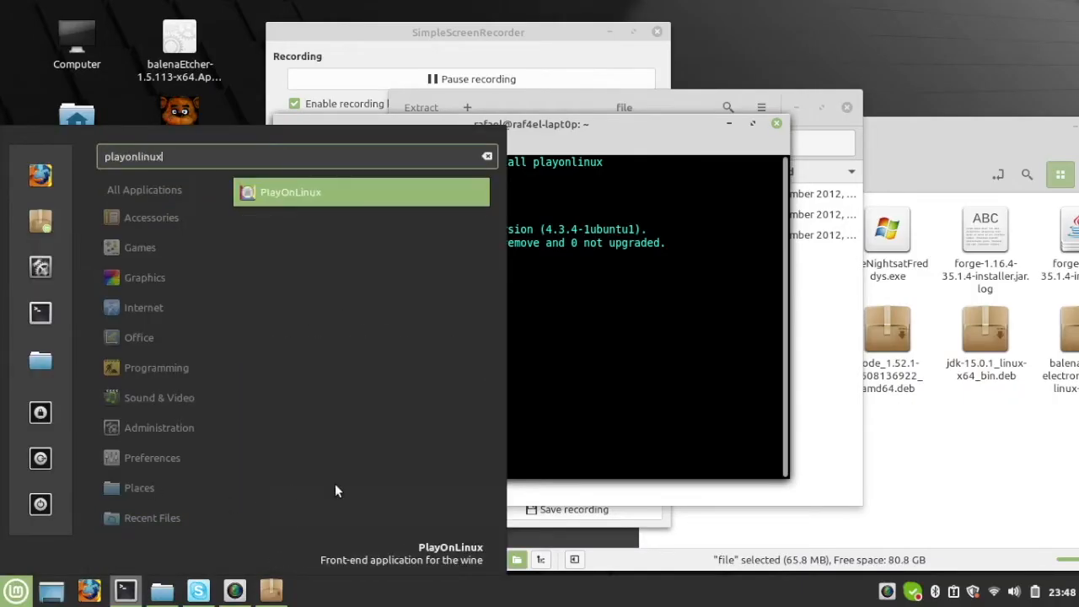
{"action": "left_click", "coordinate": [332, 194]}
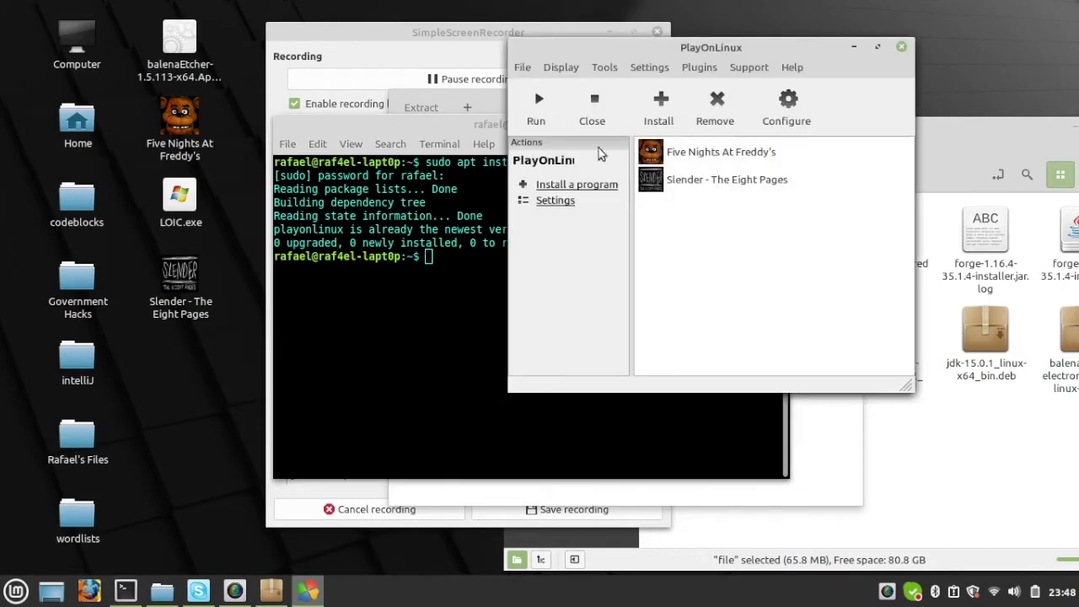
{"action": "left_click_drag", "start_coordinate": [760, 47], "coordinate": [688, 61]}
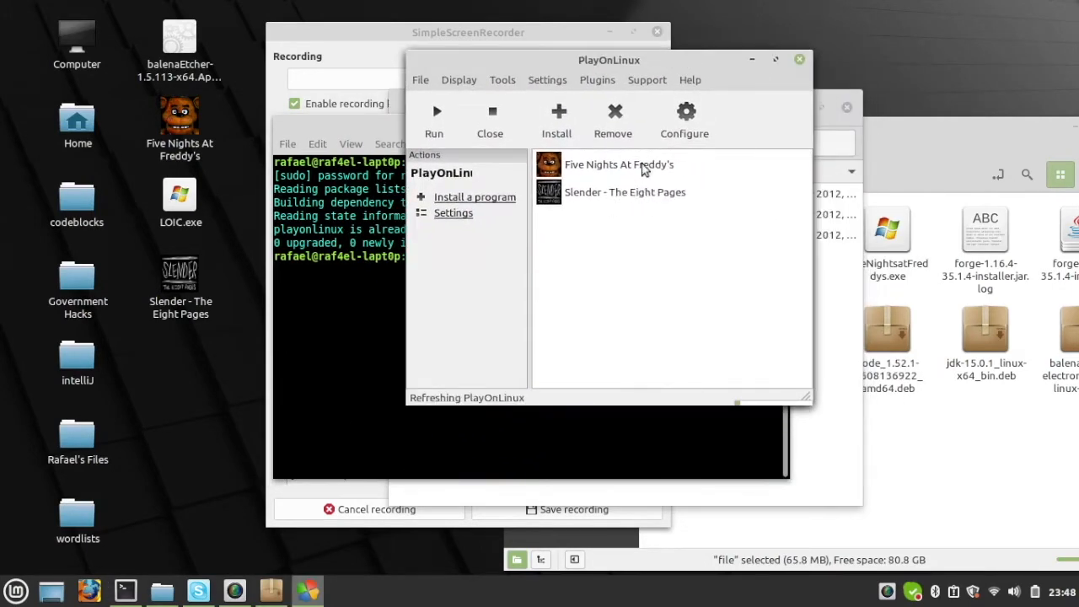
{"action": "left_click_drag", "start_coordinate": [589, 64], "coordinate": [681, 100]}
Step: Start installing a non-listed program in PlayOnLinux and proceed past the two "Please read this" notices
{"action": "left_click", "coordinate": [652, 158]}
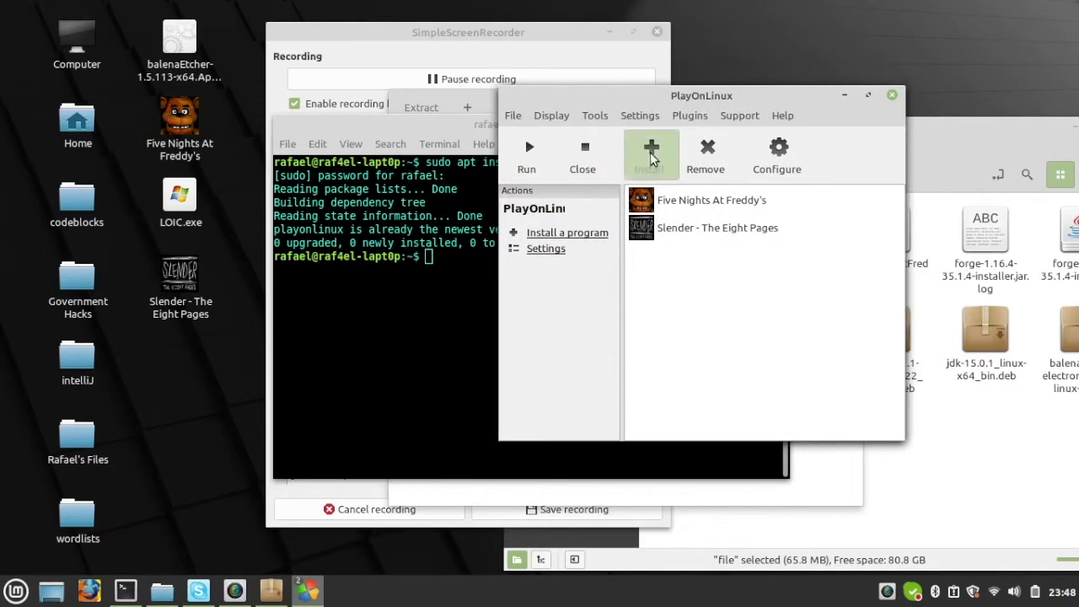
{"action": "left_click_drag", "start_coordinate": [686, 67], "coordinate": [638, 77]}
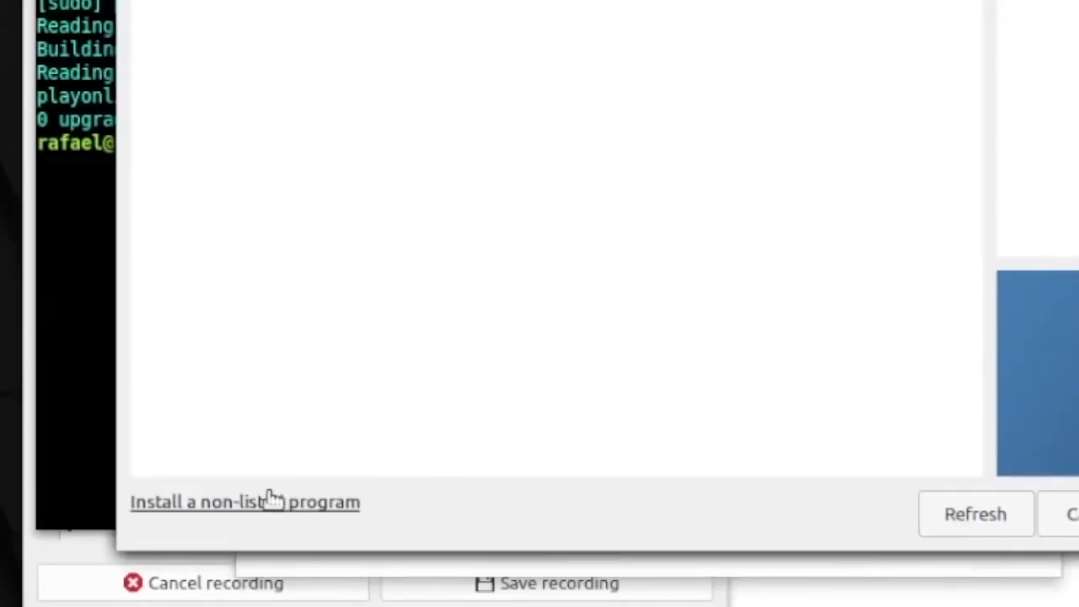
{"action": "left_click", "coordinate": [305, 503]}
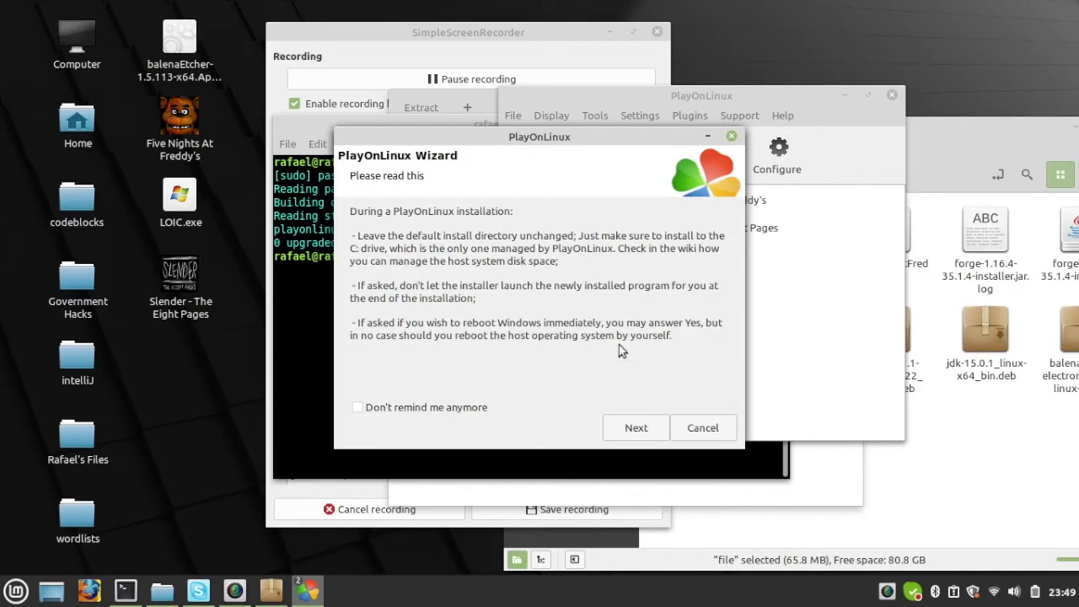
{"action": "left_click", "coordinate": [637, 428]}
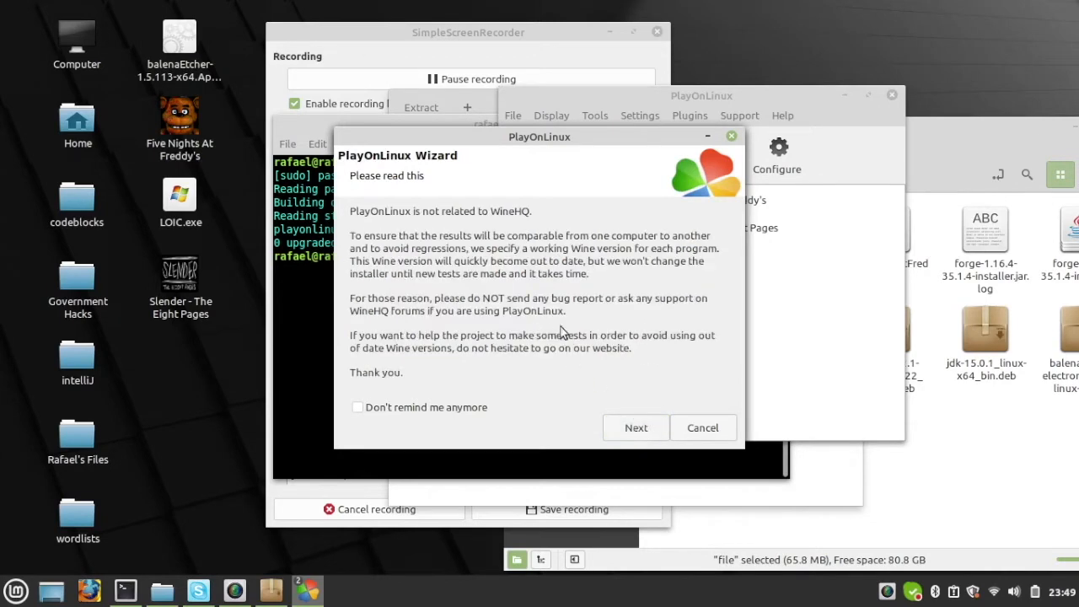
{"action": "left_click", "coordinate": [634, 428]}
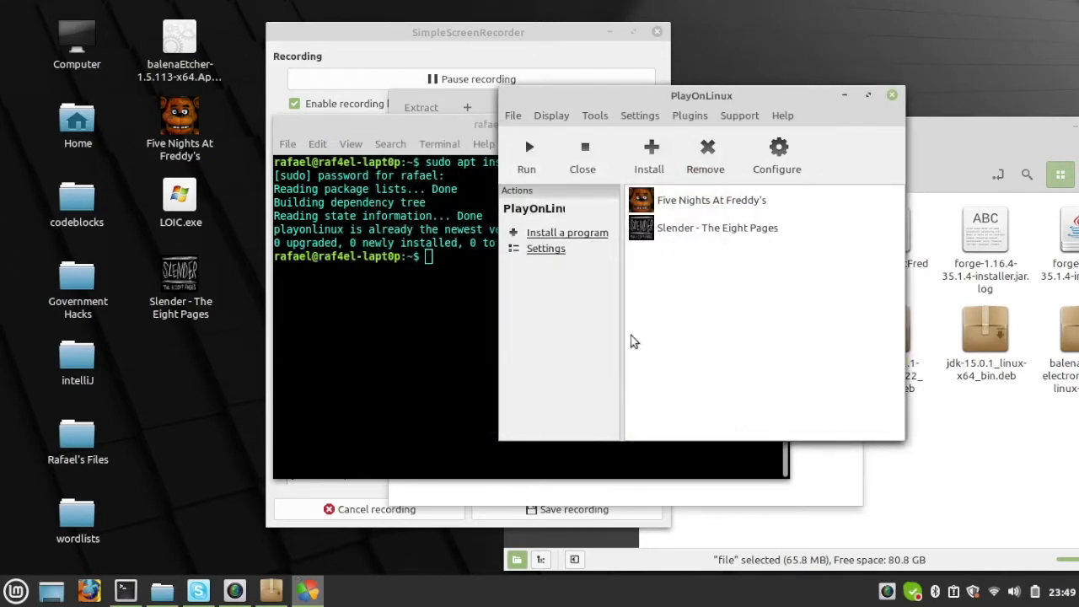
Step: Choose to install a program in a new virtual drive and name the drive TestForTheVideo
{"action": "left_click_drag", "start_coordinate": [539, 41], "coordinate": [456, 36]}
{"action": "left_click_drag", "start_coordinate": [606, 143], "coordinate": [594, 164]}
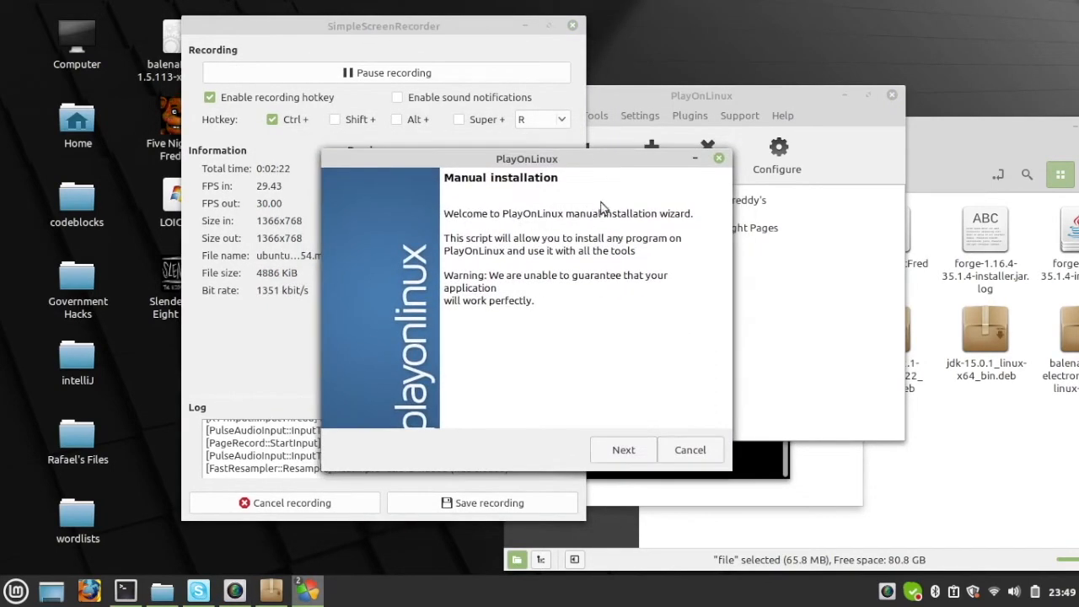
{"action": "left_click", "coordinate": [622, 447]}
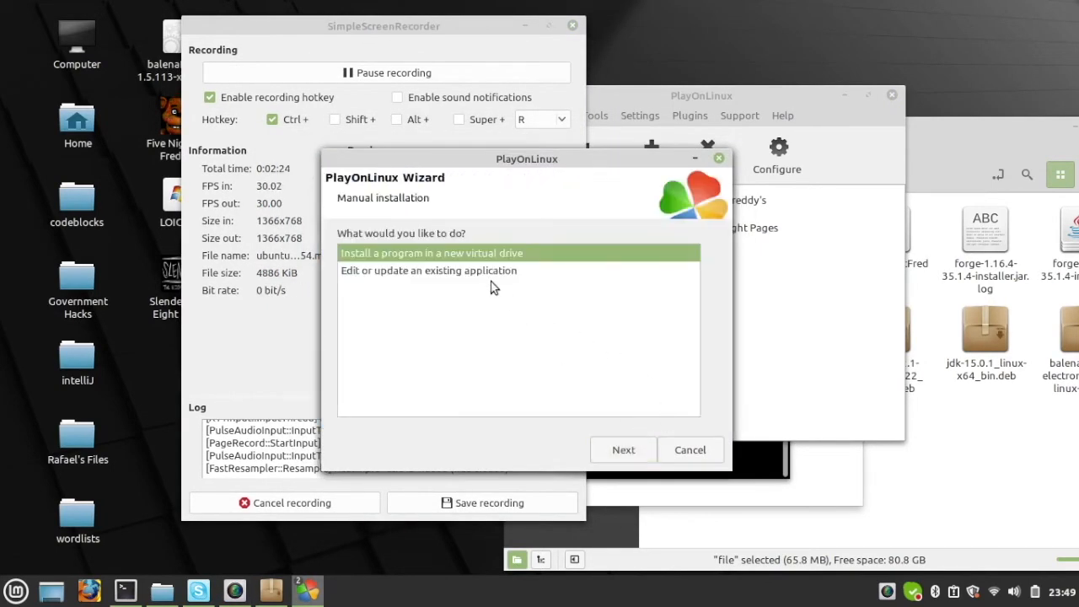
{"action": "left_click", "coordinate": [619, 449]}
{"action": "type", "text": "TestForTheVideo"}
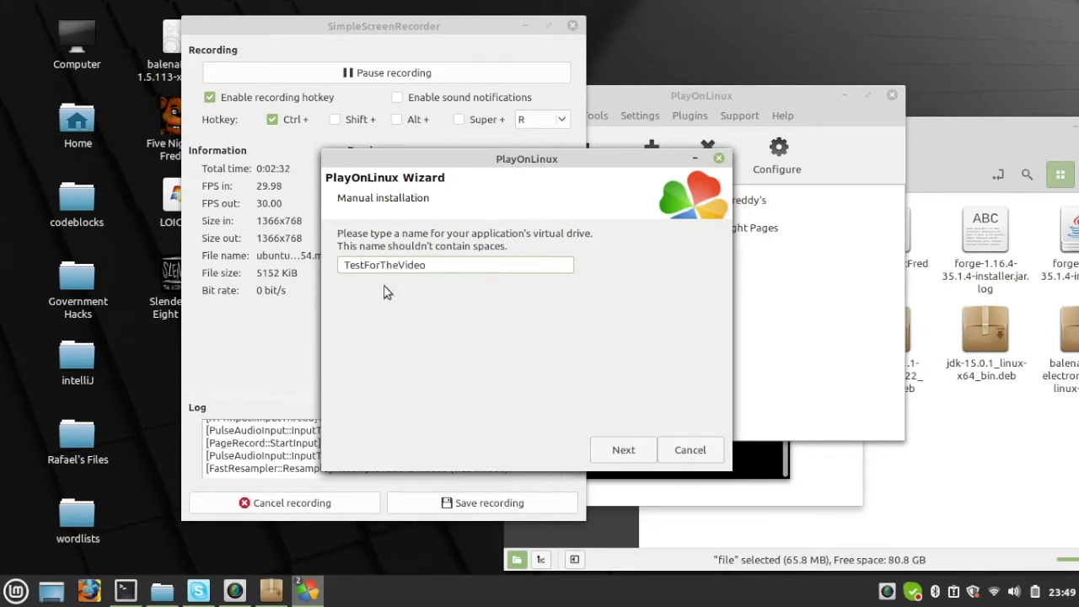
{"action": "left_click", "coordinate": [623, 448]}
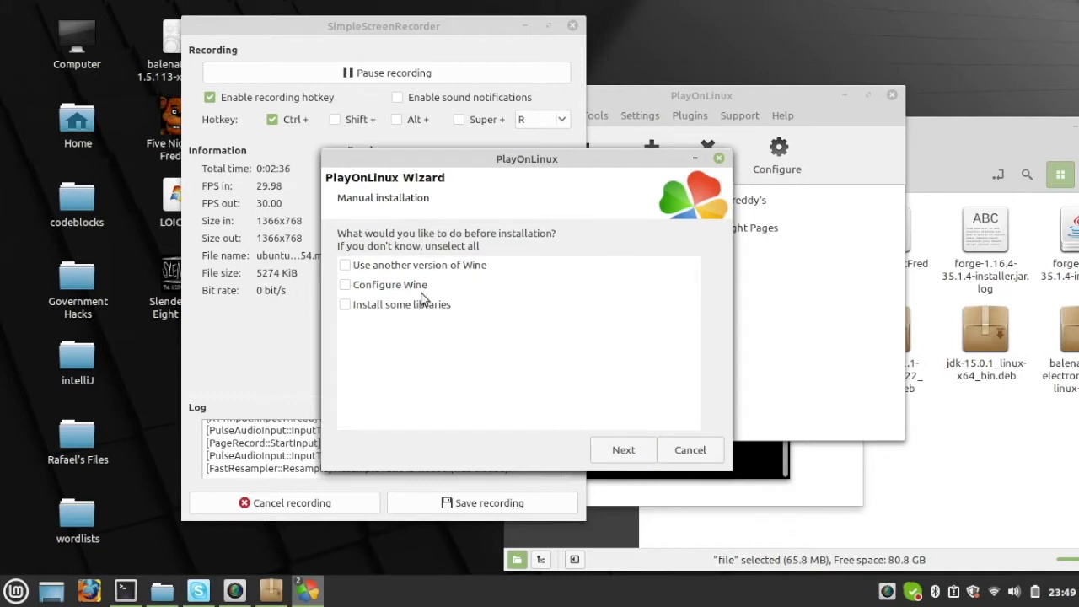
Step: Leave all pre-installation options unselected and create the virtual drive as a 64 bits windows installation
{"action": "left_click", "coordinate": [623, 449]}
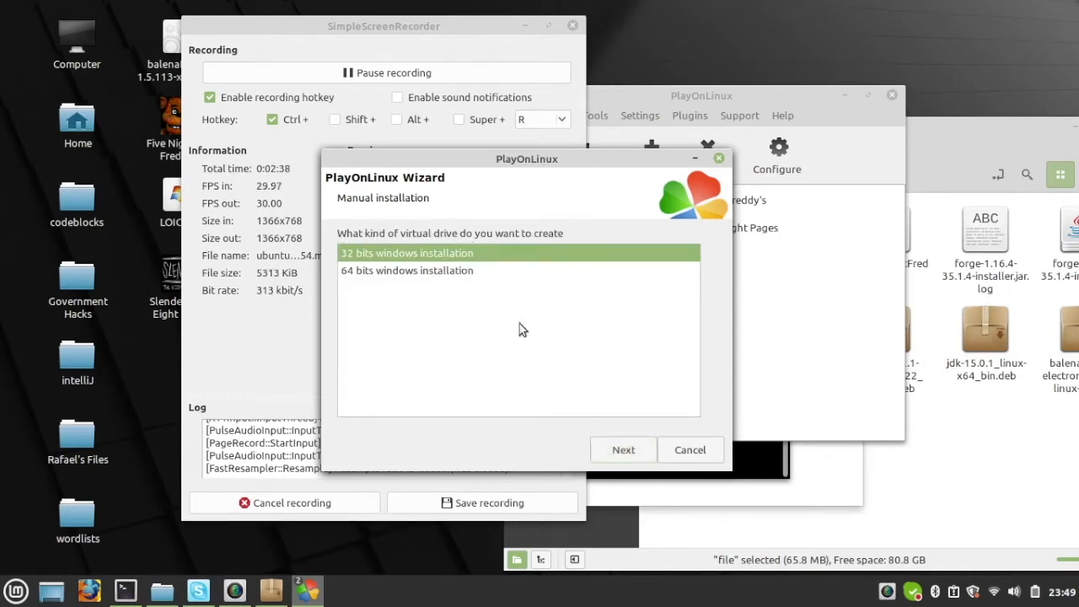
{"action": "left_click", "coordinate": [445, 272]}
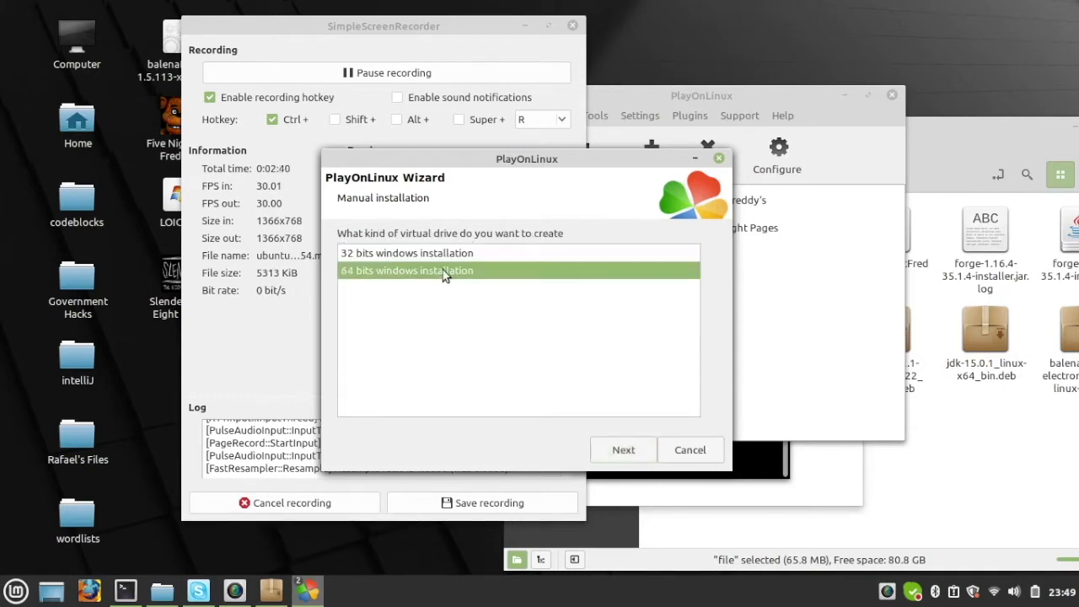
{"action": "left_click", "coordinate": [625, 449]}
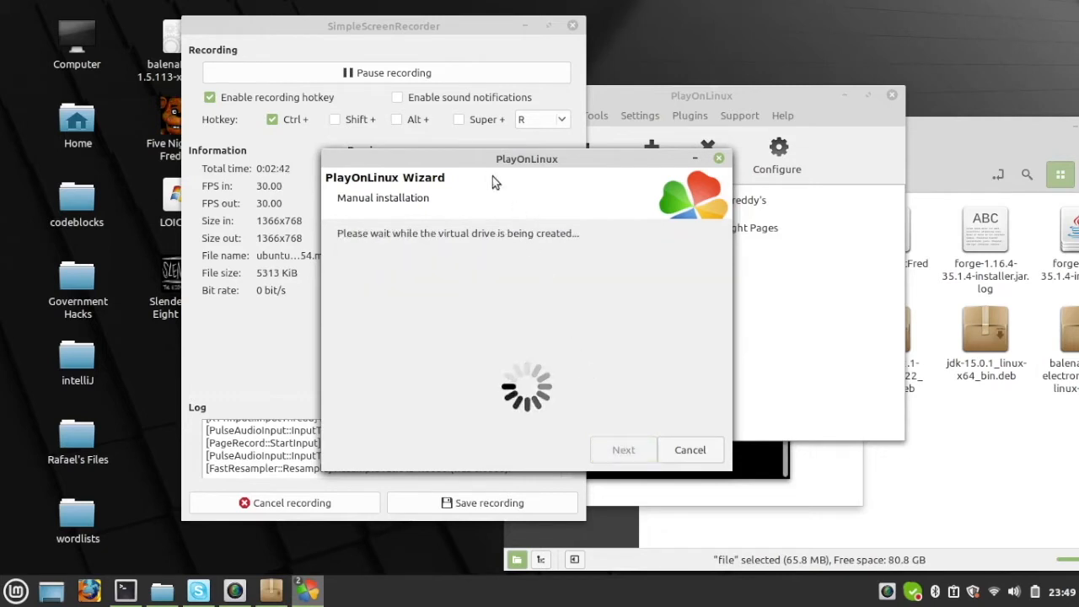
{"action": "left_click_drag", "start_coordinate": [483, 163], "coordinate": [561, 195]}
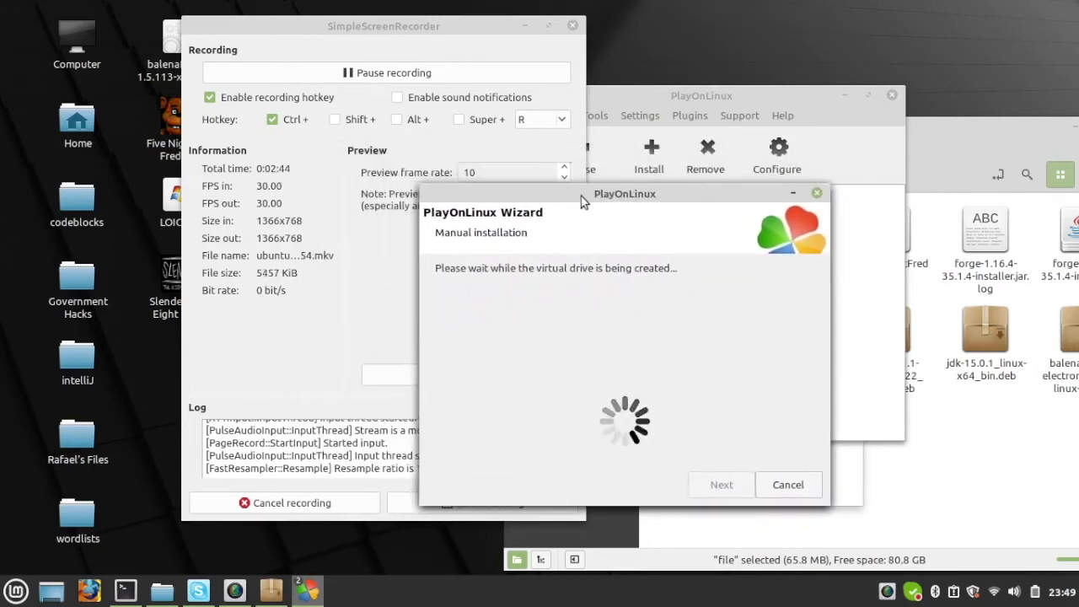
{"action": "left_click_drag", "start_coordinate": [637, 200], "coordinate": [753, 154]}
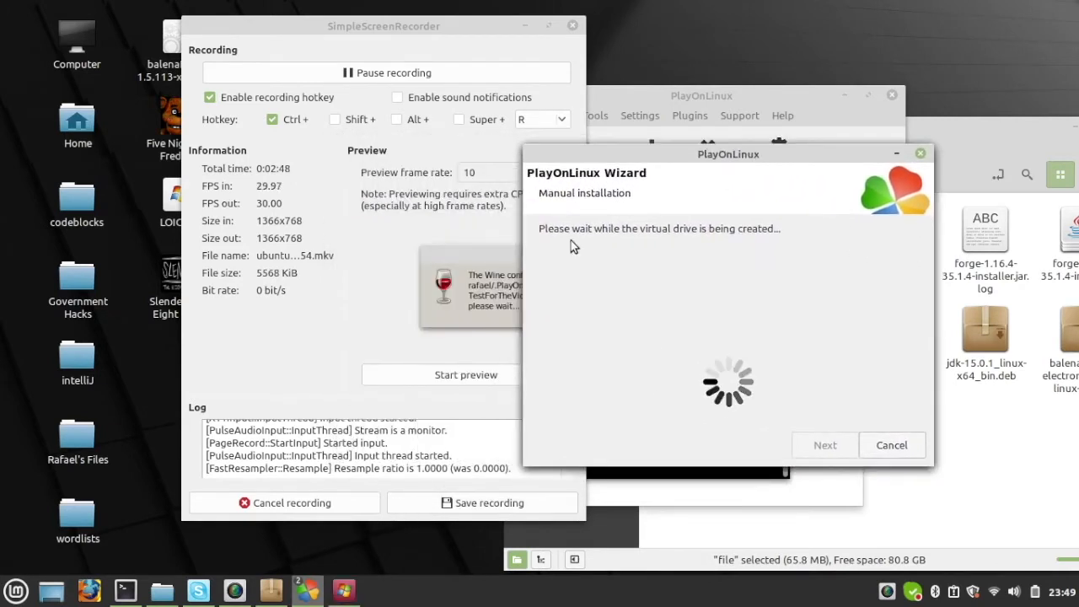
{"action": "left_click_drag", "start_coordinate": [546, 214], "coordinate": [558, 250]}
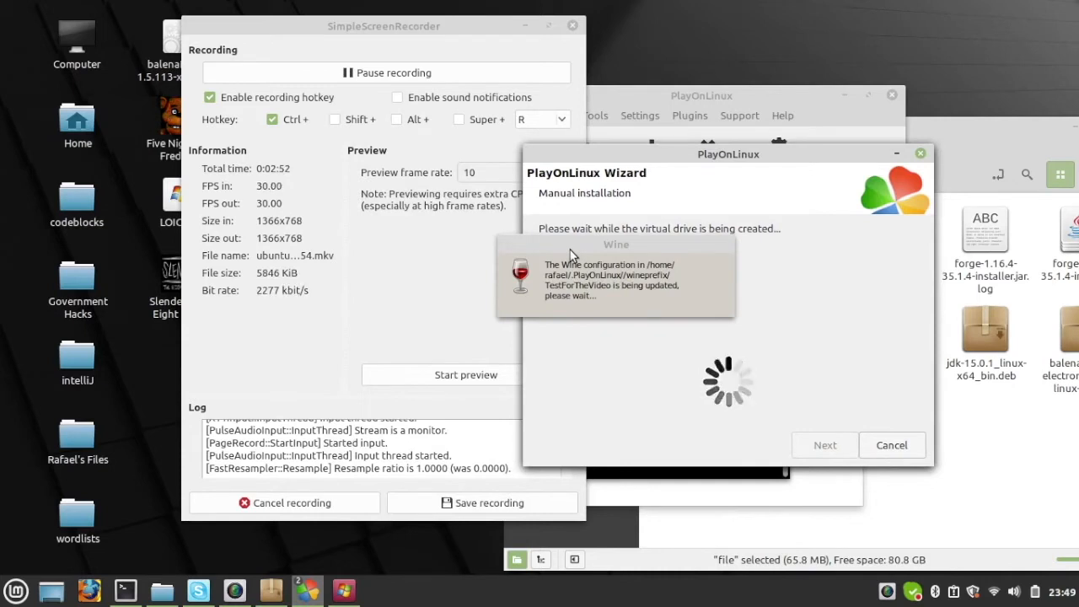
{"action": "left_click_drag", "start_coordinate": [633, 249], "coordinate": [580, 263]}
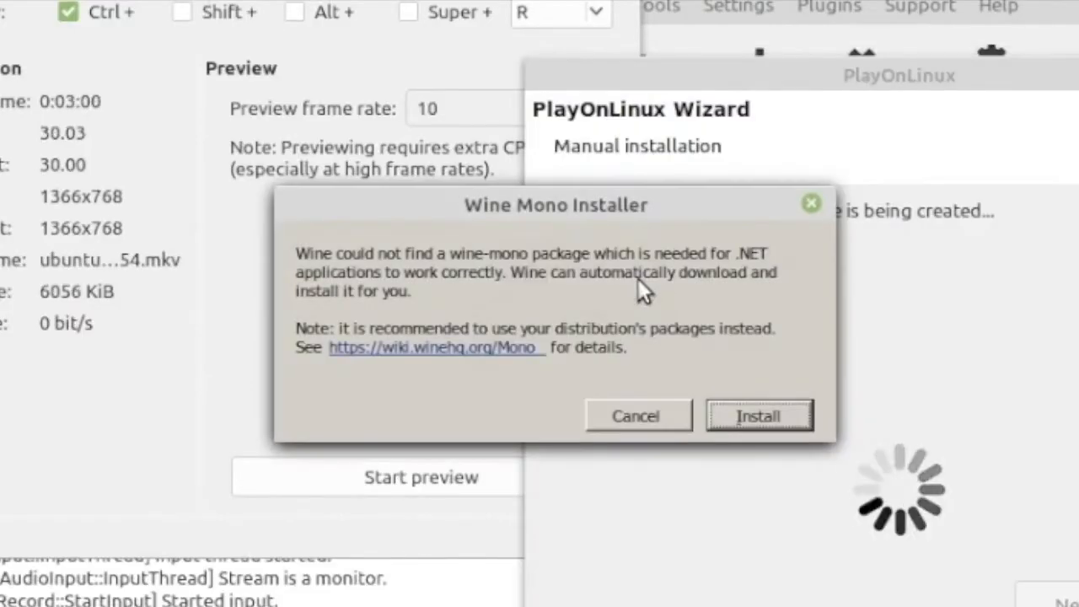
Step: Decline the Wine Mono and Wine Gecko installations and reposition the PlayOnLinux wizard window
{"action": "left_click", "coordinate": [639, 421]}
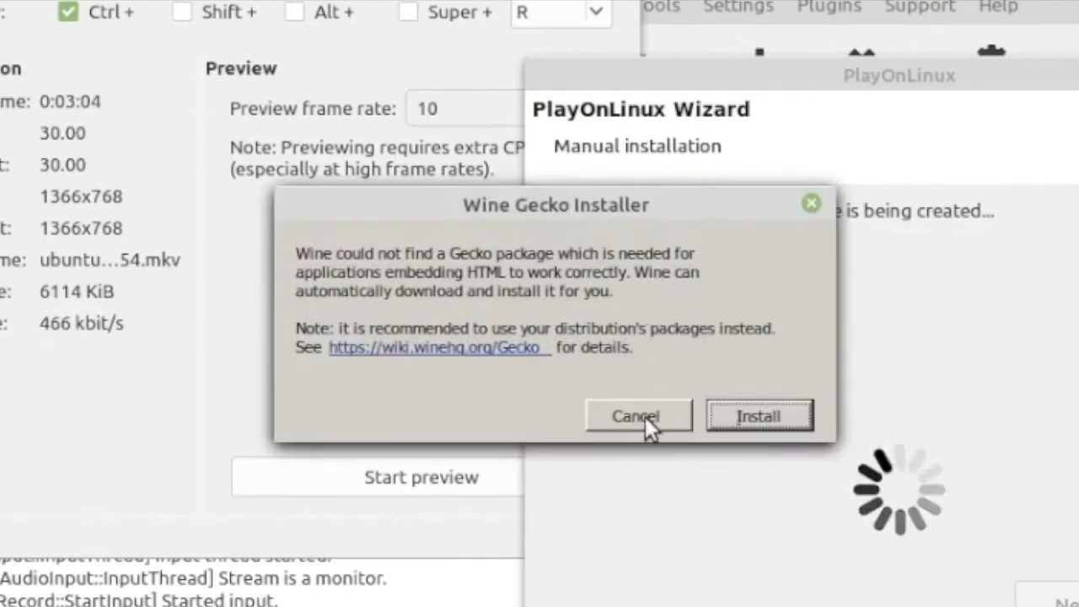
{"action": "left_click", "coordinate": [645, 420]}
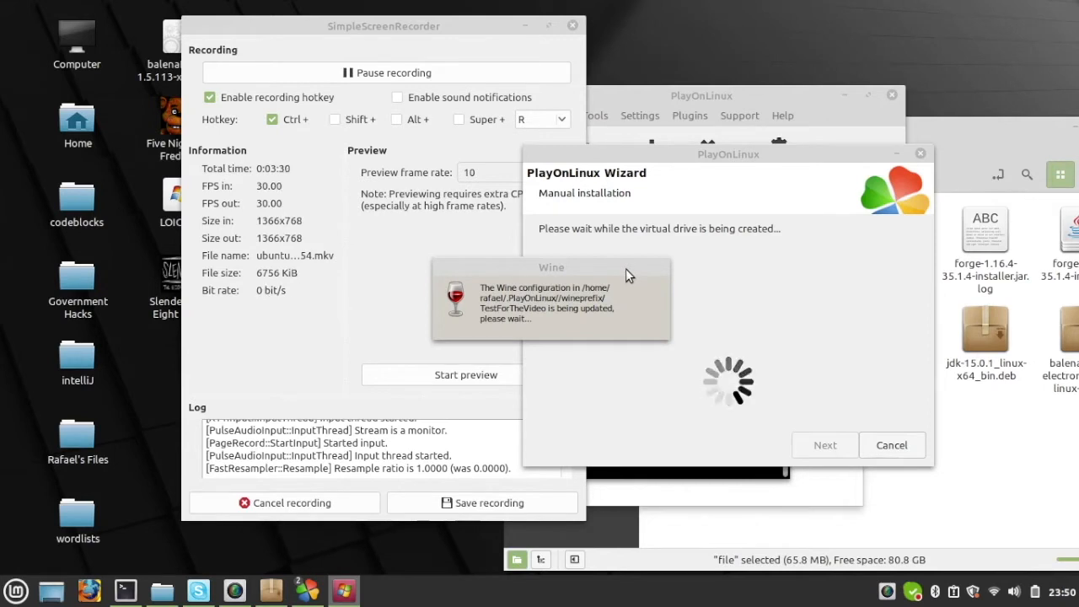
{"action": "left_click", "coordinate": [582, 341]}
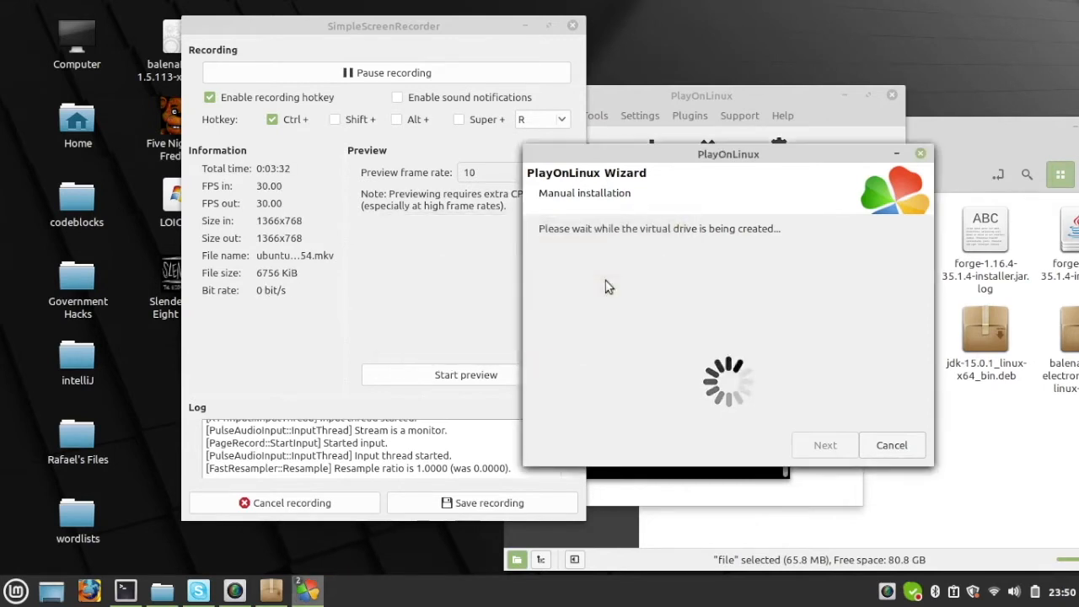
{"action": "left_click_drag", "start_coordinate": [702, 164], "coordinate": [608, 154]}
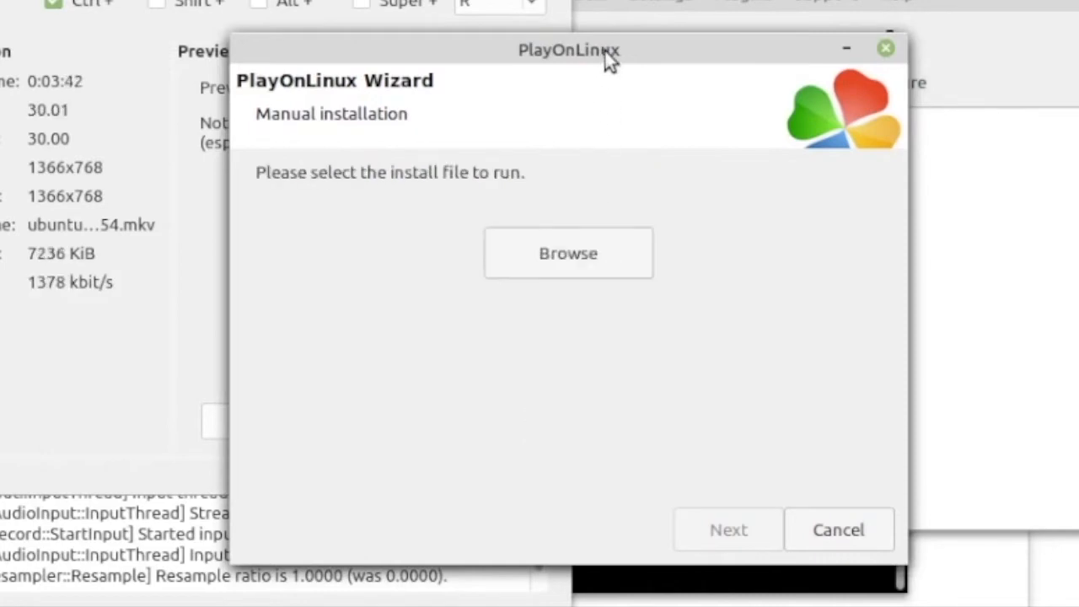
{"action": "left_click_drag", "start_coordinate": [605, 59], "coordinate": [582, 64]}
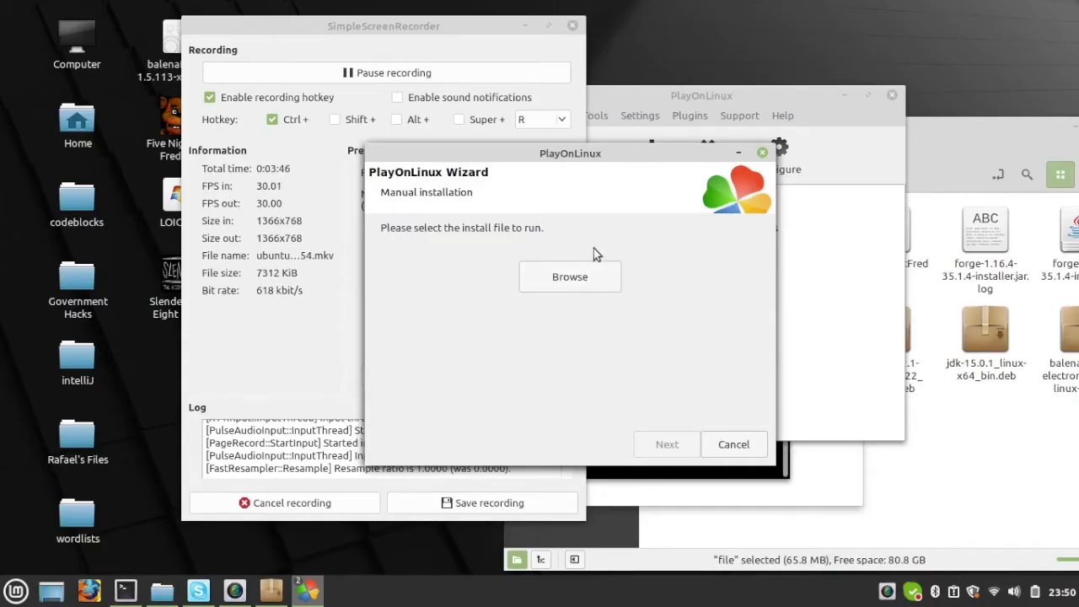
Step: Start browsing for the install file, and open the Slender v0.9.7 folder inside the downloaded archive named file
{"action": "left_click", "coordinate": [582, 278]}
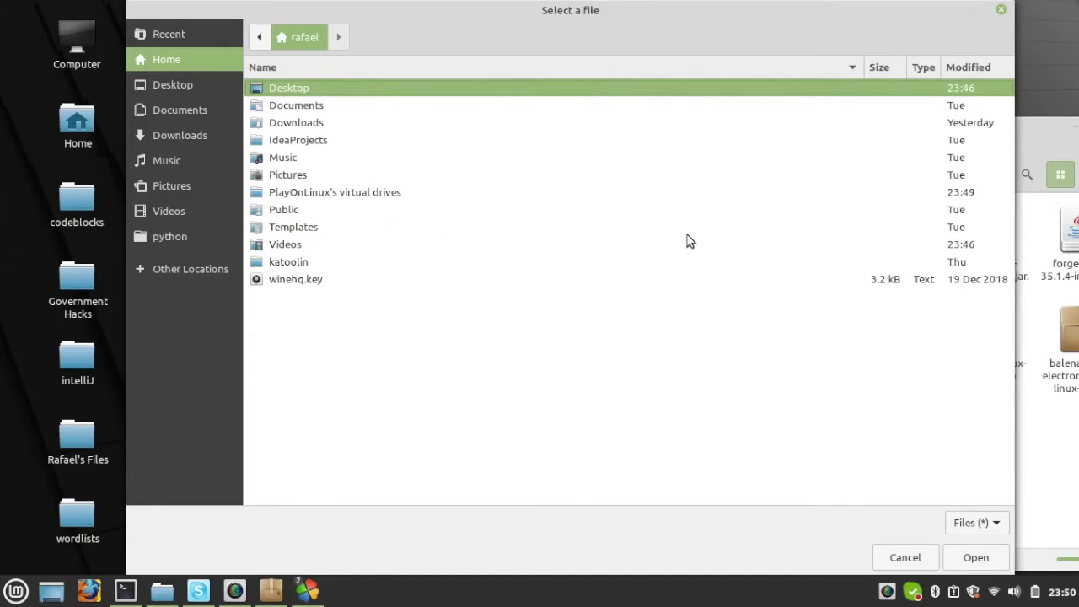
{"action": "left_click_drag", "start_coordinate": [1077, 135], "coordinate": [959, 70]}
{"action": "double_click", "coordinate": [667, 160]}
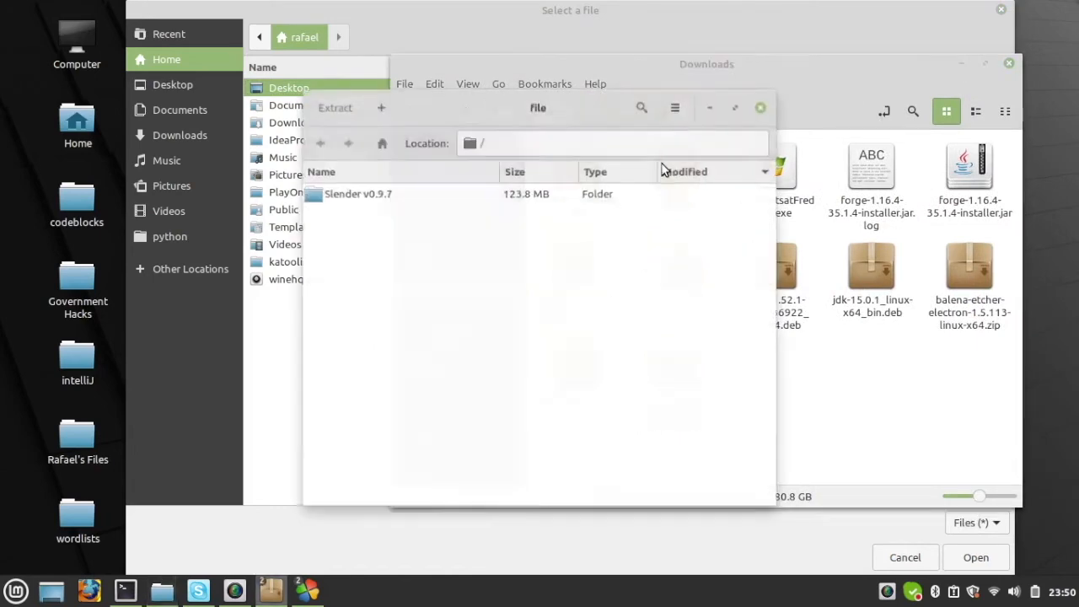
{"action": "left_click_drag", "start_coordinate": [598, 112], "coordinate": [475, 135]}
{"action": "double_click", "coordinate": [337, 204]}
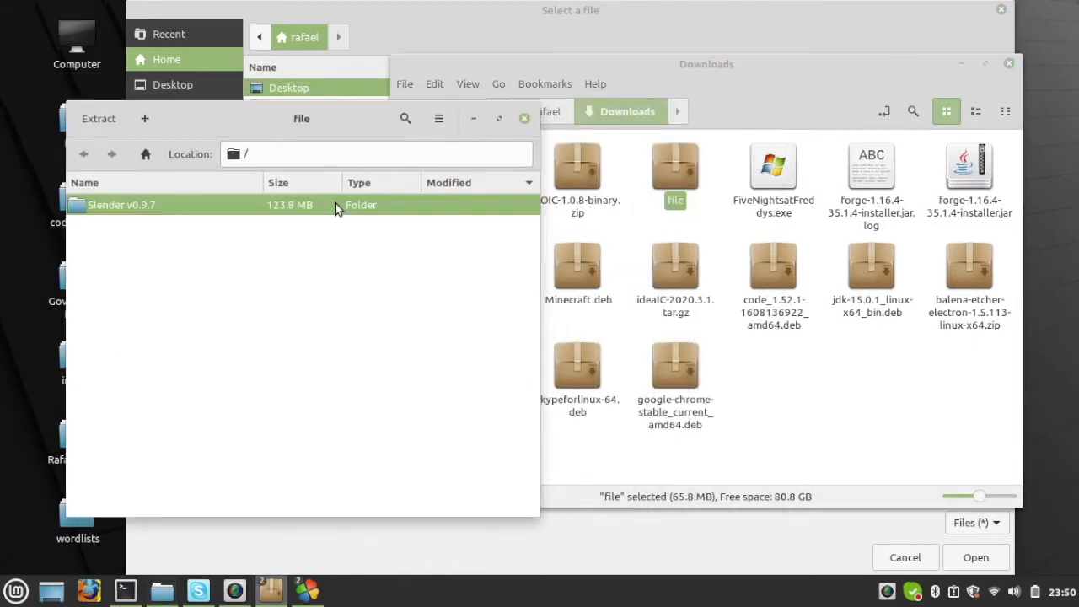
Step: In the file manager, go to PlayOnLinux's virtual drives and open TestForTheVideo/drive_c/Program Files (x86)
{"action": "left_click_drag", "start_coordinate": [573, 66], "coordinate": [786, 63]}
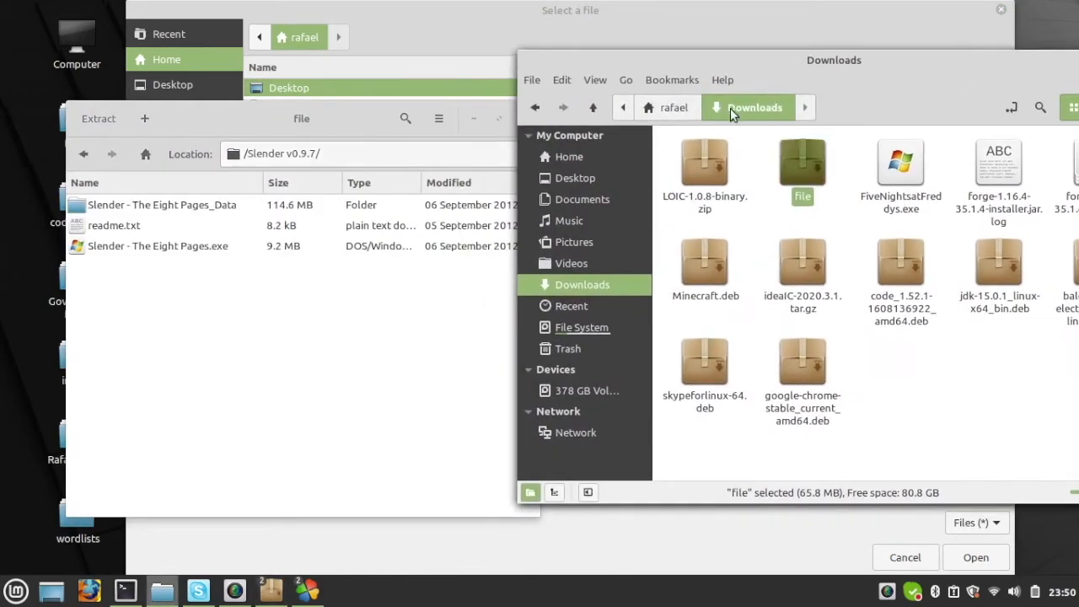
{"action": "left_click", "coordinate": [684, 112]}
{"action": "left_click_drag", "start_coordinate": [885, 59], "coordinate": [776, 55]}
{"action": "left_click", "coordinate": [841, 313]}
{"action": "left_click", "coordinate": [810, 295]}
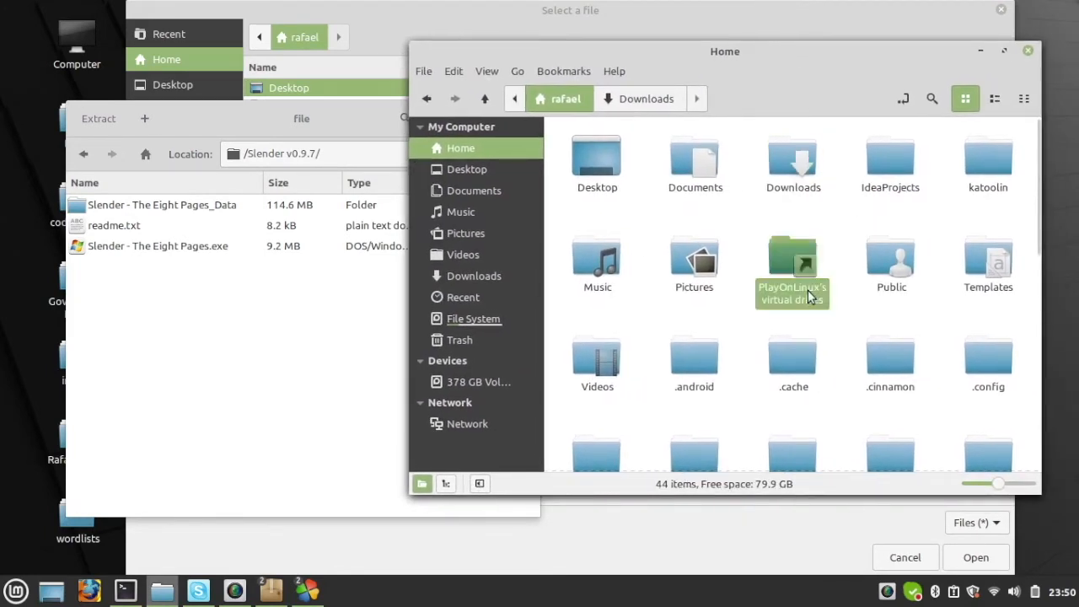
{"action": "double_click", "coordinate": [809, 295]}
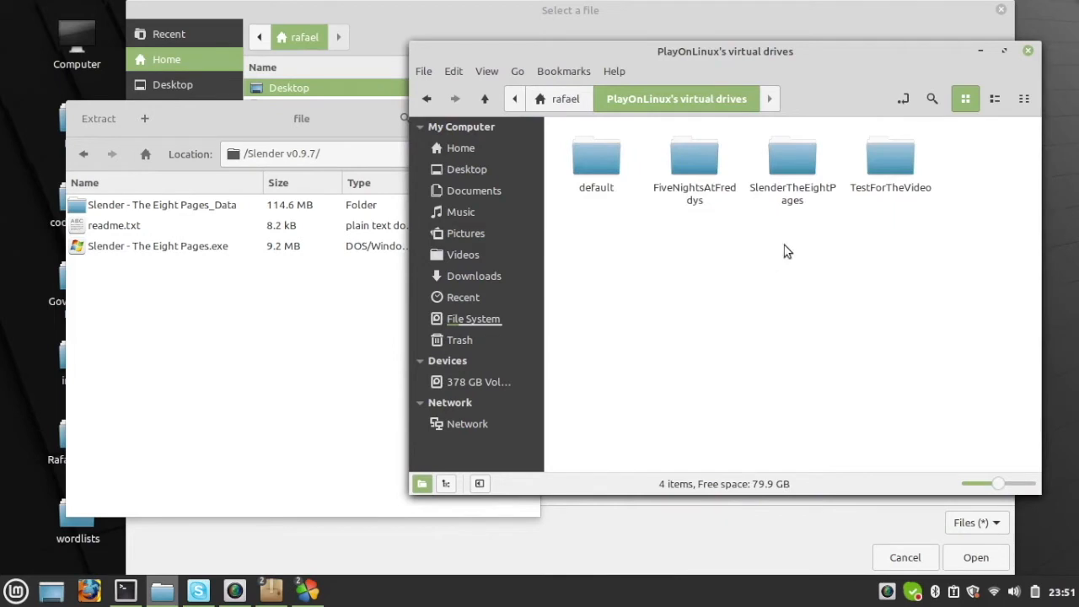
{"action": "left_click", "coordinate": [917, 185]}
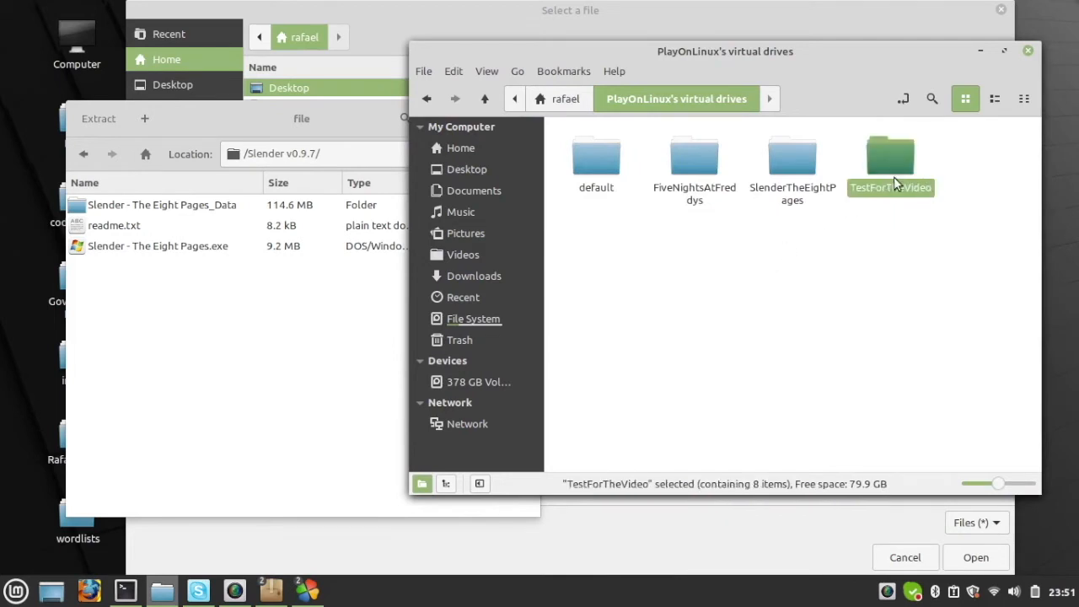
{"action": "double_click", "coordinate": [894, 180]}
{"action": "double_click", "coordinate": [713, 164]}
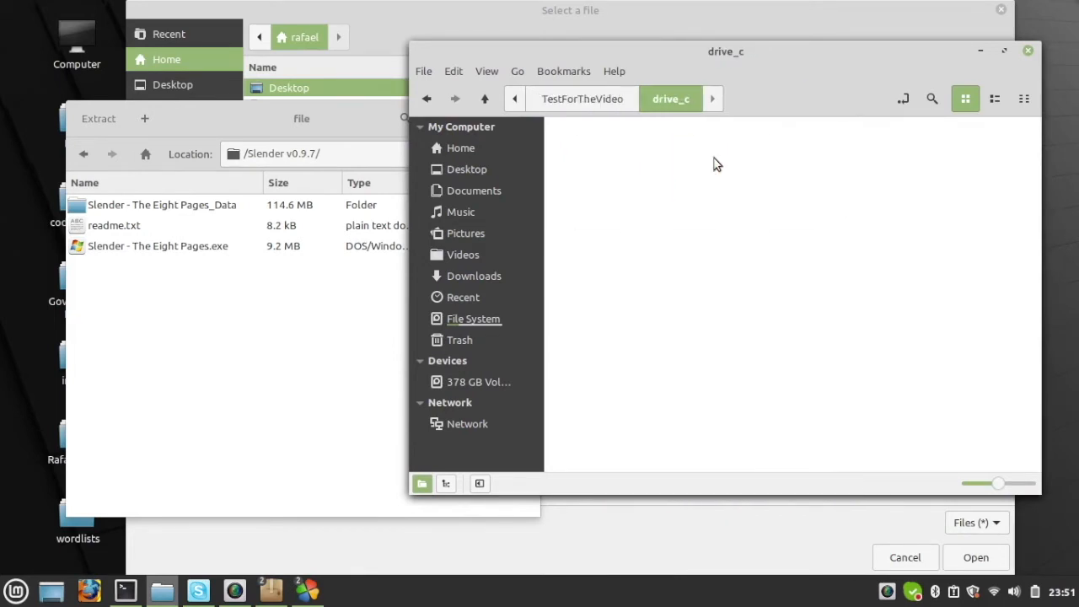
{"action": "left_click", "coordinate": [791, 182]}
{"action": "double_click", "coordinate": [791, 181]}
Step: Create a folder named Slender The Eight in Program Files (x86) and open it
{"action": "right_click", "coordinate": [733, 241]}
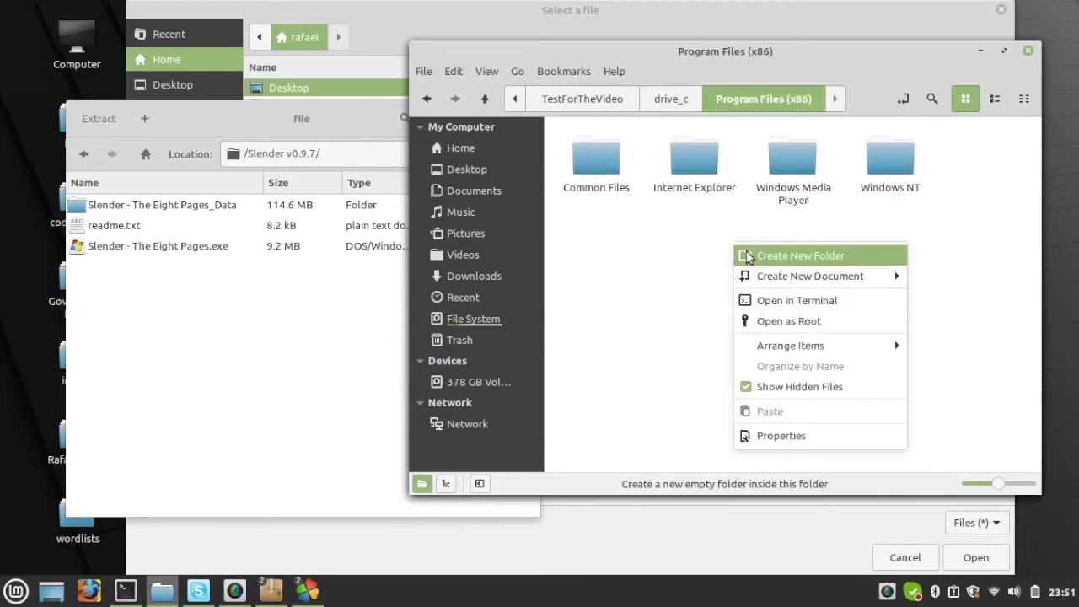
{"action": "left_click", "coordinate": [747, 256]}
{"action": "type", "text": "S"}
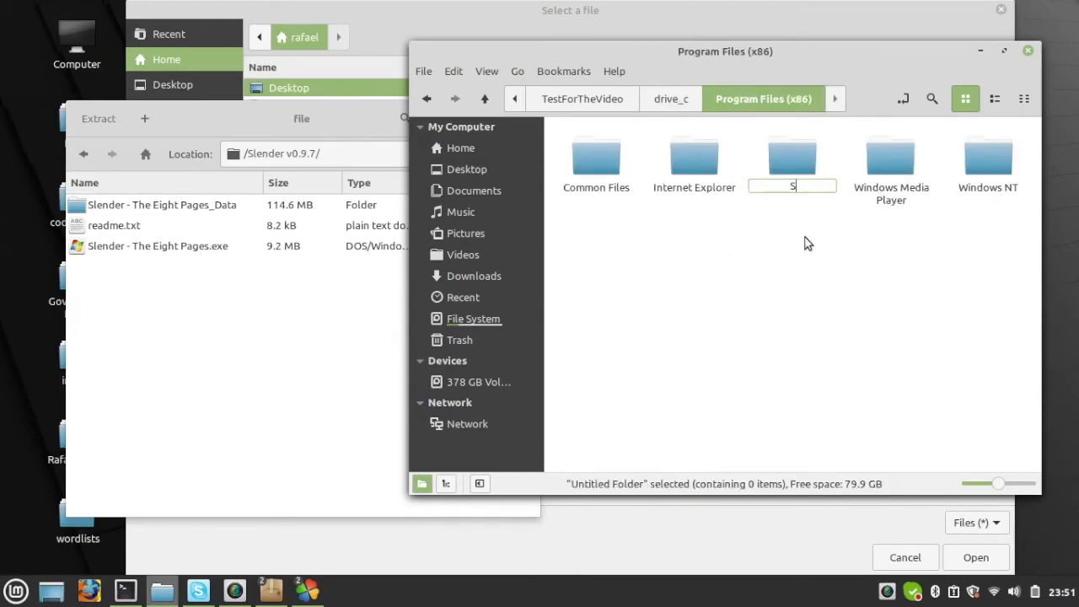
{"action": "type", "text": "lender The Eight"}
{"action": "key", "text": "Return"}
{"action": "double_click", "coordinate": [789, 179]}
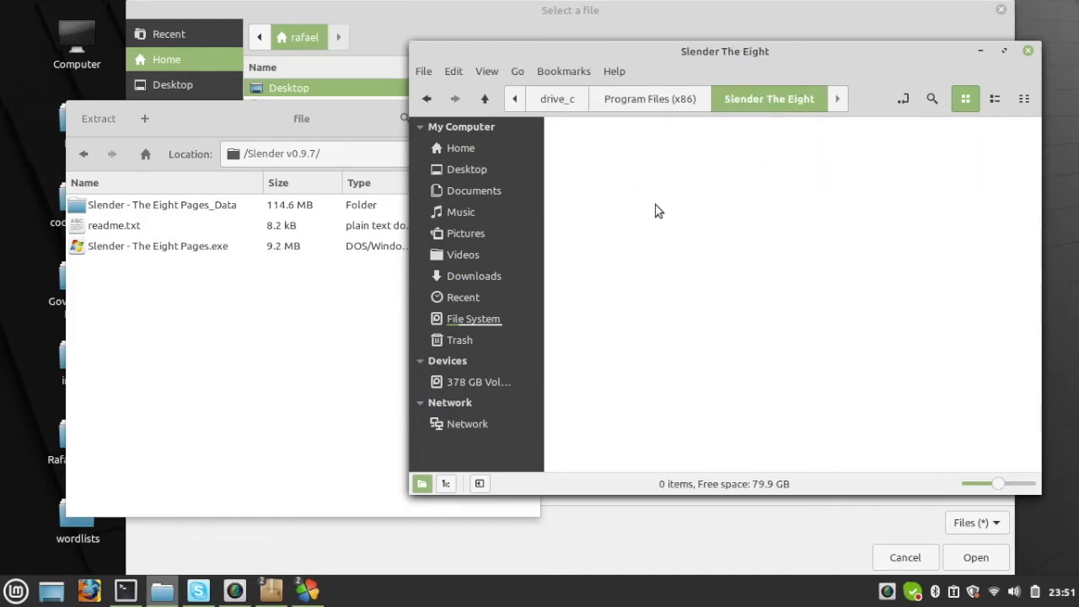
Step: Extract Slender - The Eight Pages.exe, readme.txt and the Slender - The Eight Pages_Data folder into Slender The Eight, and close the archive
{"action": "left_click", "coordinate": [238, 253]}
{"action": "left_click_drag", "start_coordinate": [207, 246], "coordinate": [702, 263]}
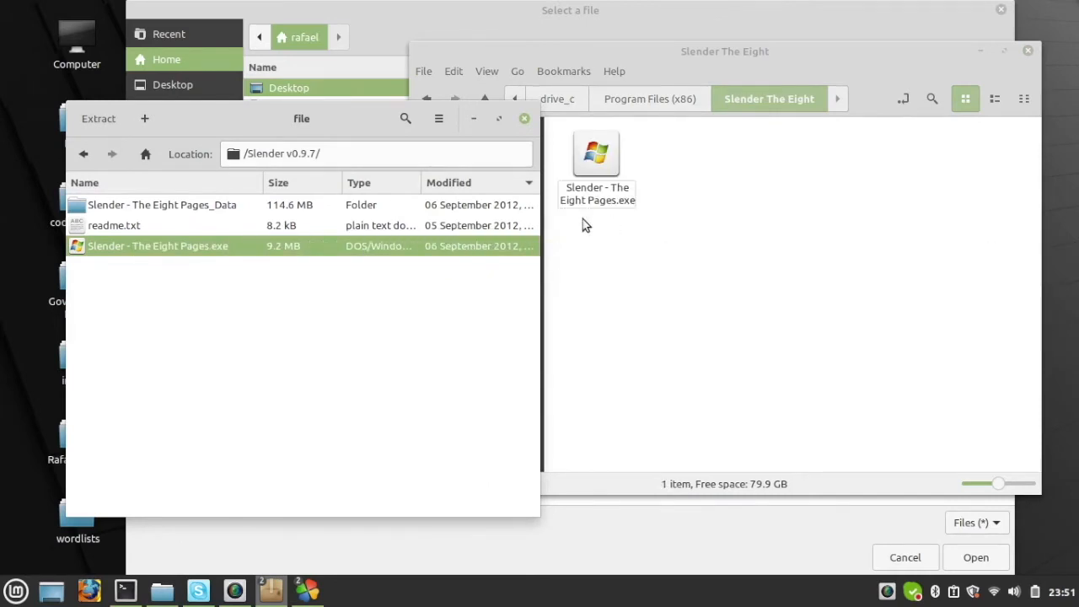
{"action": "left_click", "coordinate": [403, 225]}
{"action": "left_click", "coordinate": [389, 207], "text": "ctrl"}
{"action": "left_click_drag", "start_coordinate": [389, 206], "coordinate": [686, 270]}
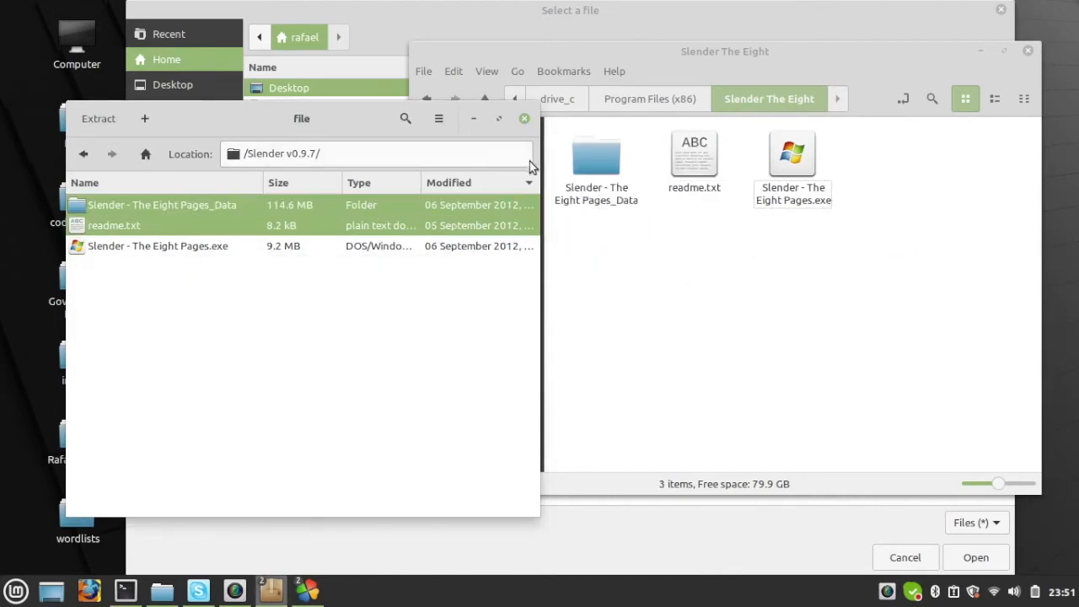
{"action": "left_click_drag", "start_coordinate": [367, 119], "coordinate": [325, 88]}
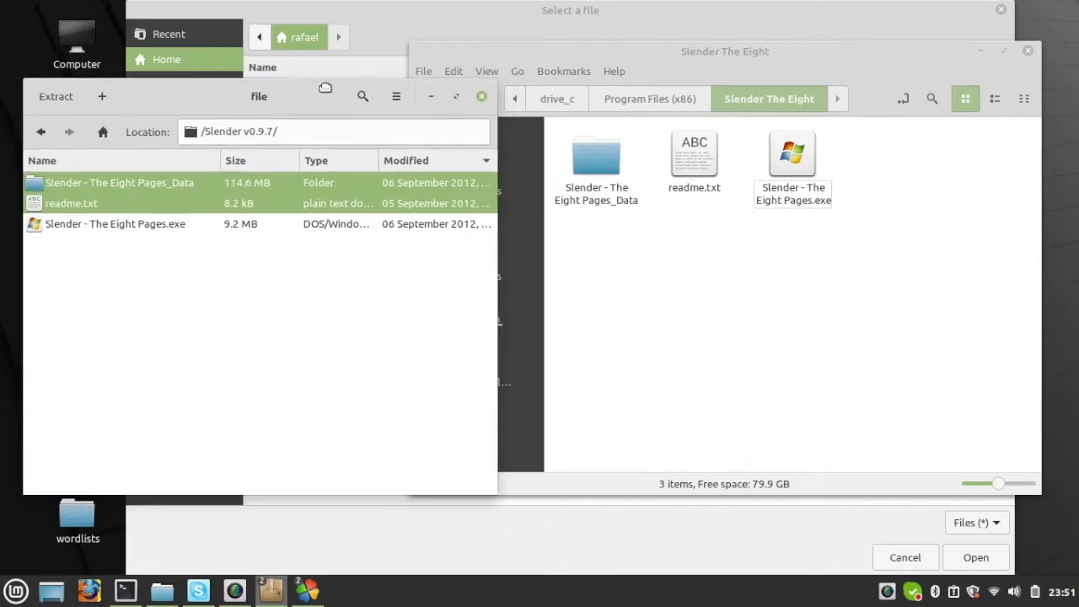
{"action": "left_click", "coordinate": [483, 99]}
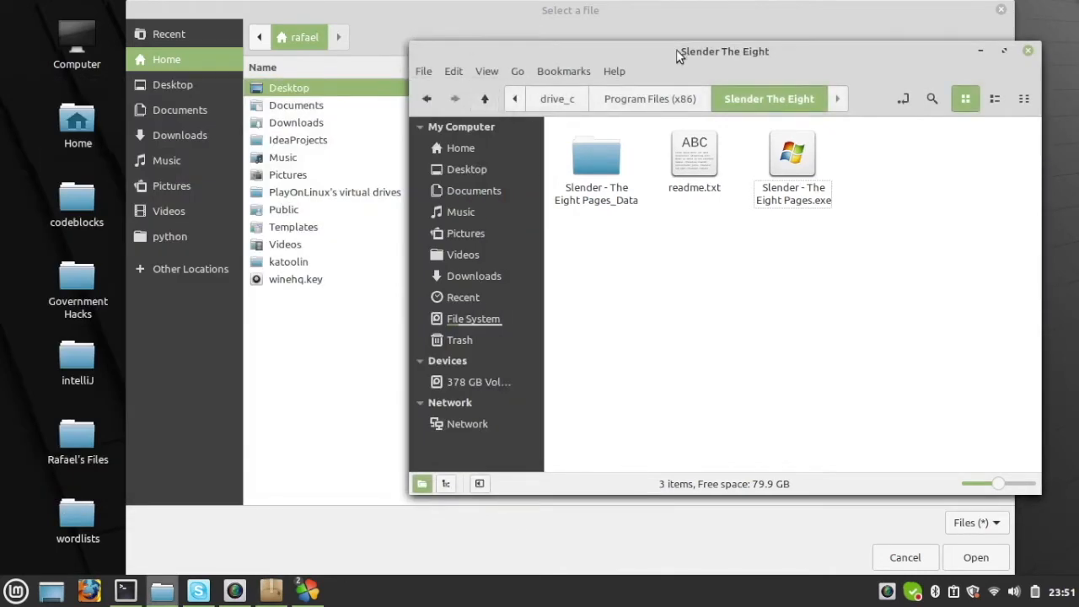
Step: Choose Slender - The Eight Pages.exe from the TestForTheVideo drive's Slender The Eight folder as the install file and start the installation
{"action": "left_click", "coordinate": [675, 13]}
{"action": "double_click", "coordinate": [408, 193]}
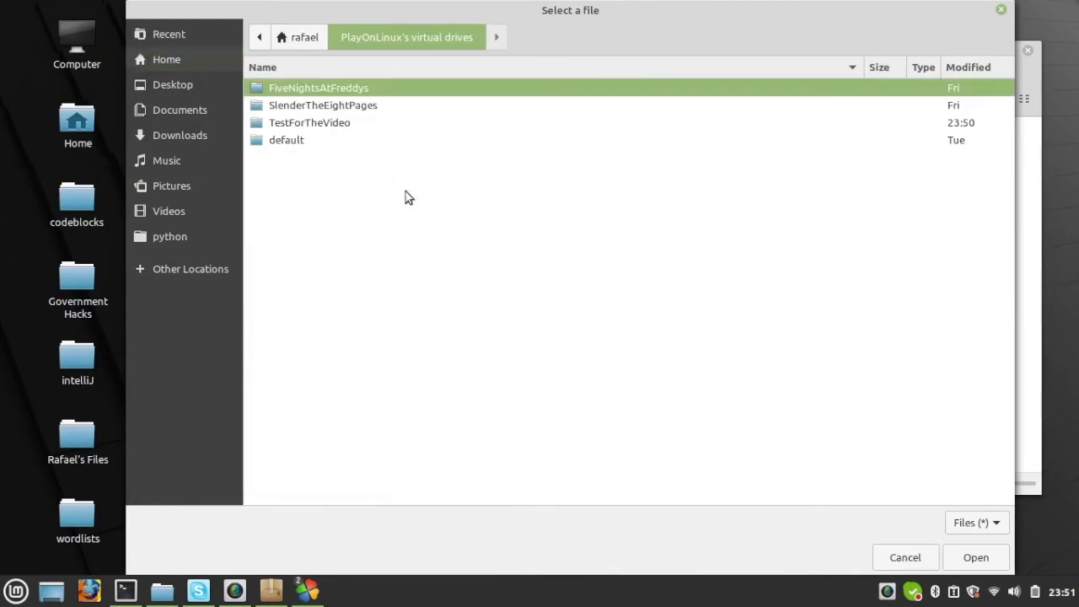
{"action": "double_click", "coordinate": [371, 125]}
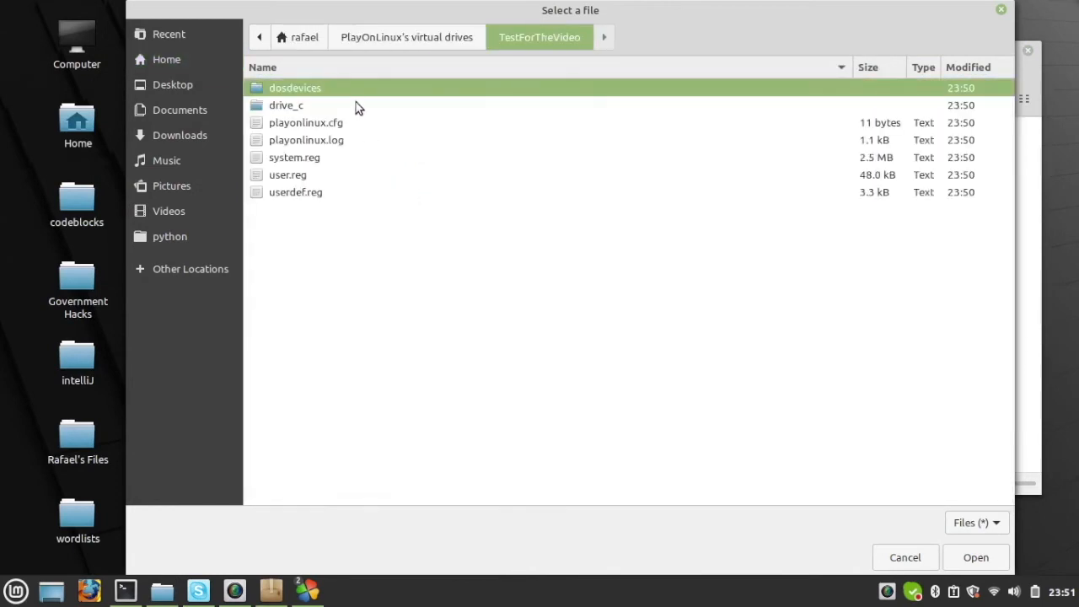
{"action": "double_click", "coordinate": [355, 104]}
{"action": "left_click", "coordinate": [364, 105]}
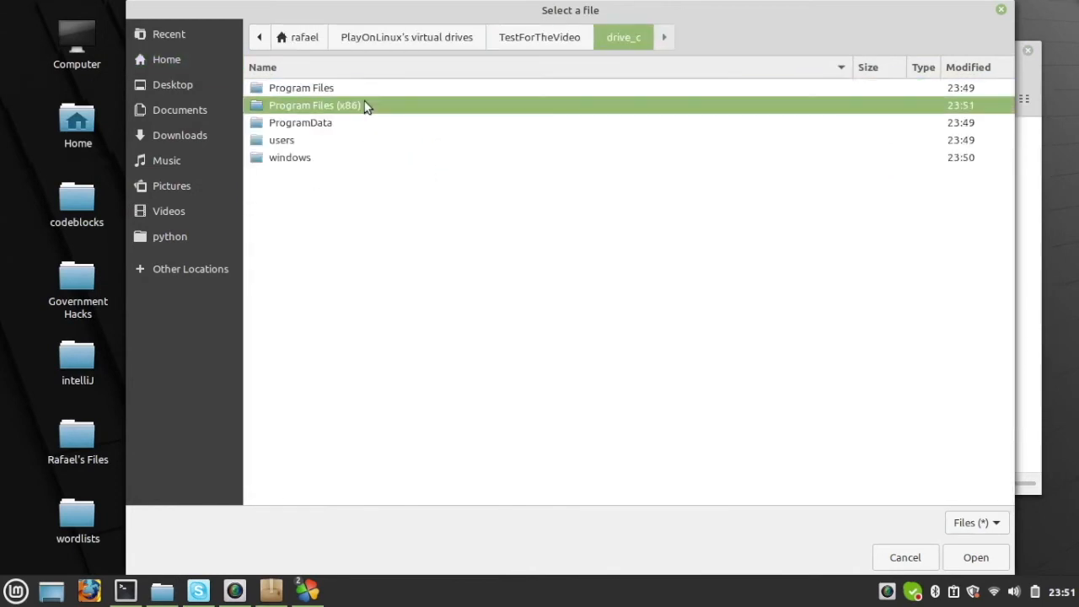
{"action": "left_click_drag", "start_coordinate": [542, 13], "coordinate": [444, 86]}
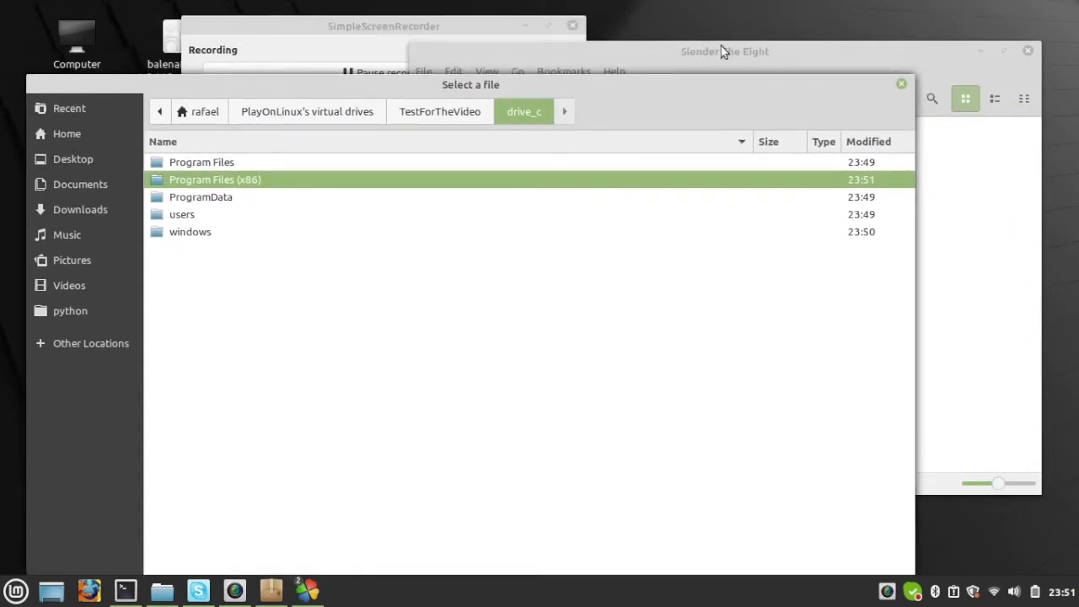
{"action": "left_click_drag", "start_coordinate": [722, 50], "coordinate": [754, 61]}
{"action": "double_click", "coordinate": [351, 182]}
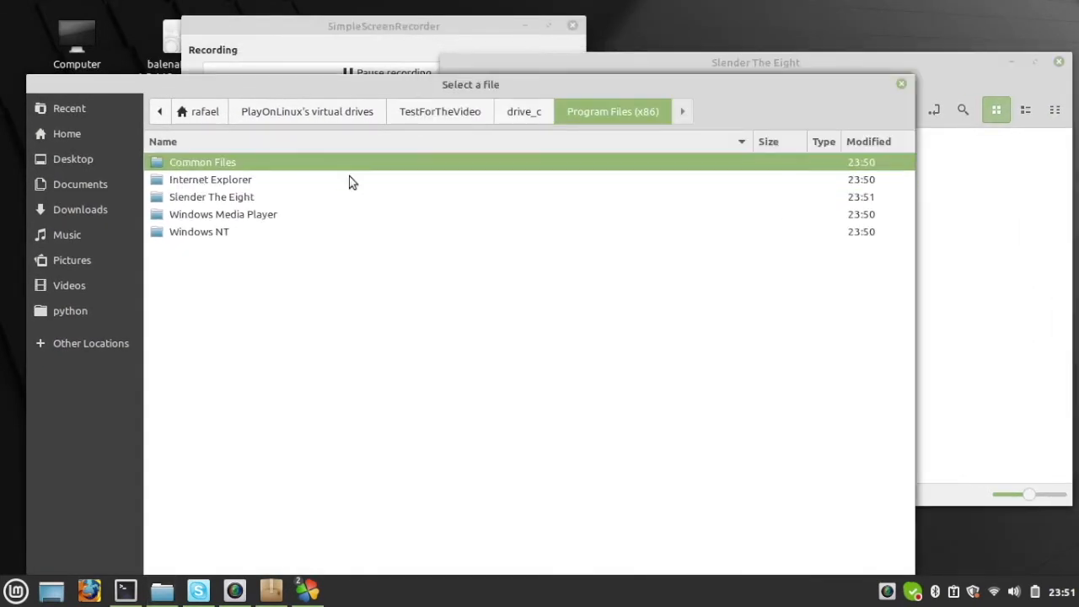
{"action": "double_click", "coordinate": [284, 199]}
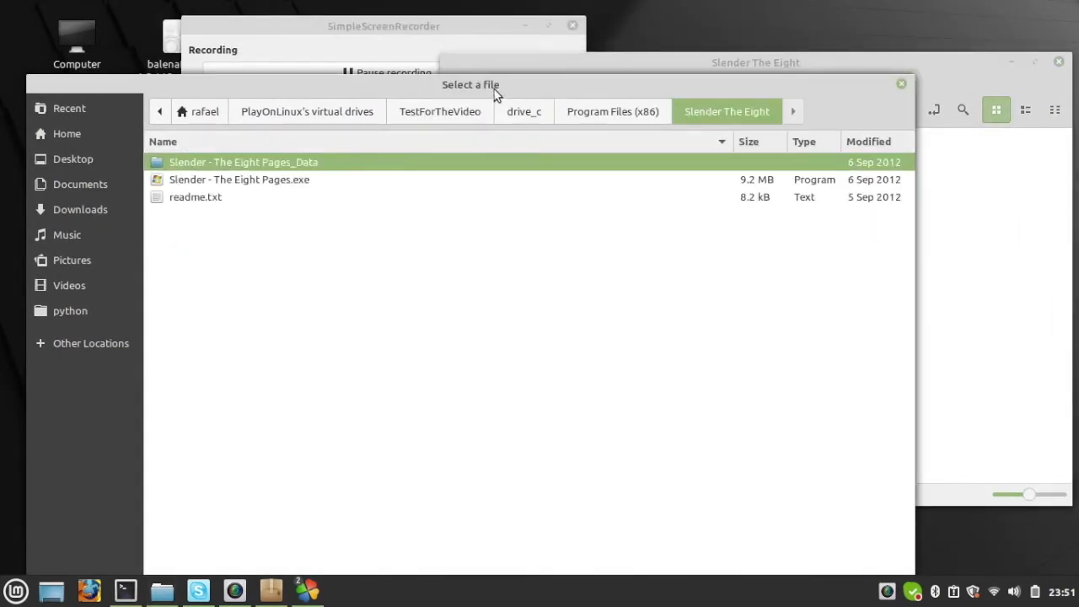
{"action": "left_click_drag", "start_coordinate": [495, 90], "coordinate": [527, 61]}
{"action": "double_click", "coordinate": [382, 153]}
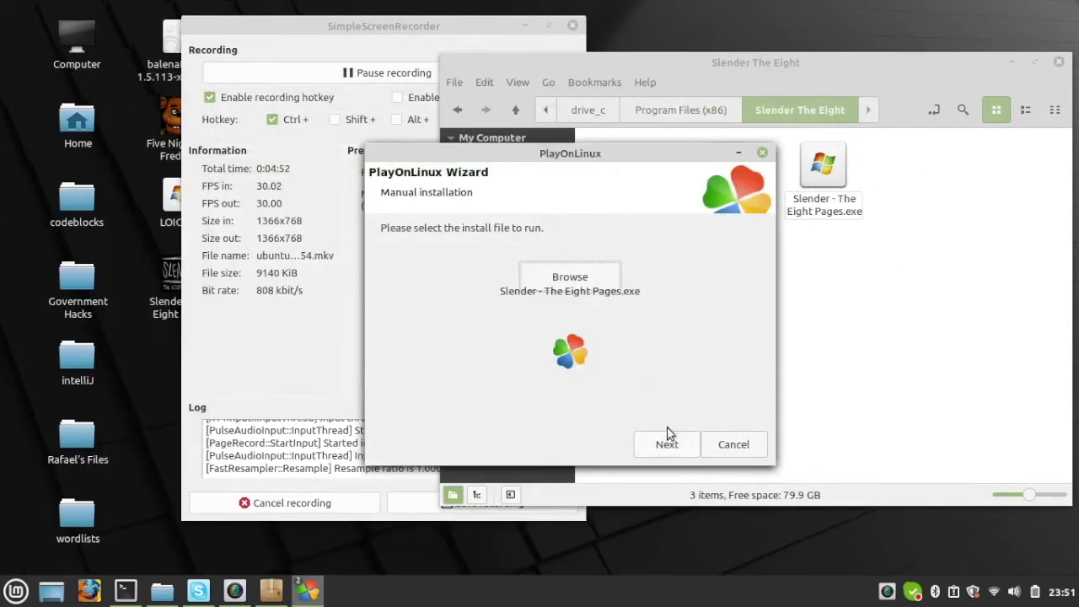
{"action": "left_click", "coordinate": [668, 447]}
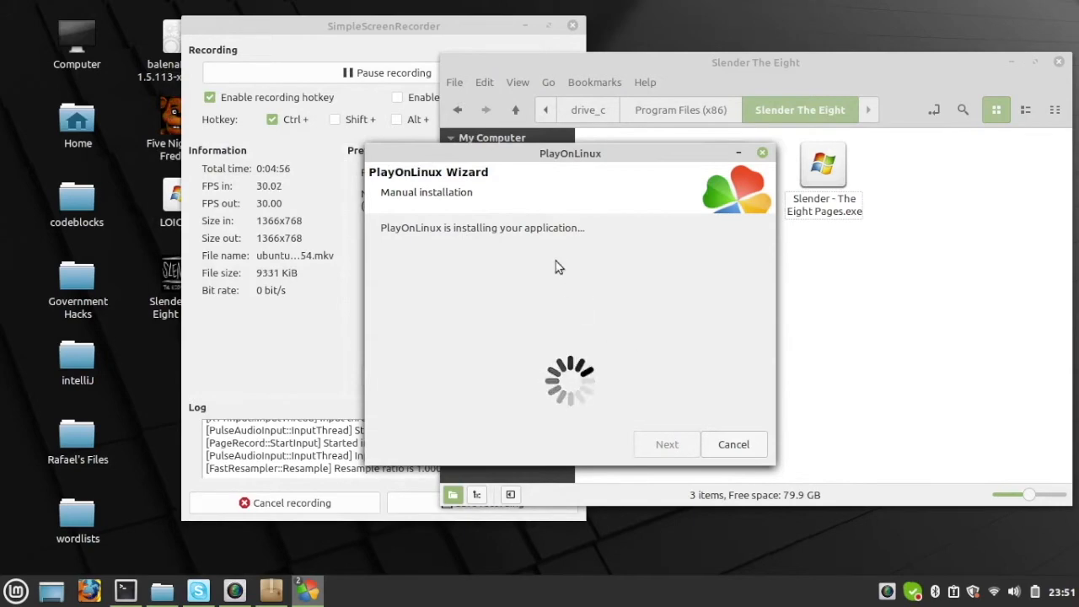
Step: Enable Windowed mode in the Slender Configuration dialog and launch the game
{"action": "left_click_drag", "start_coordinate": [582, 143], "coordinate": [542, 148]}
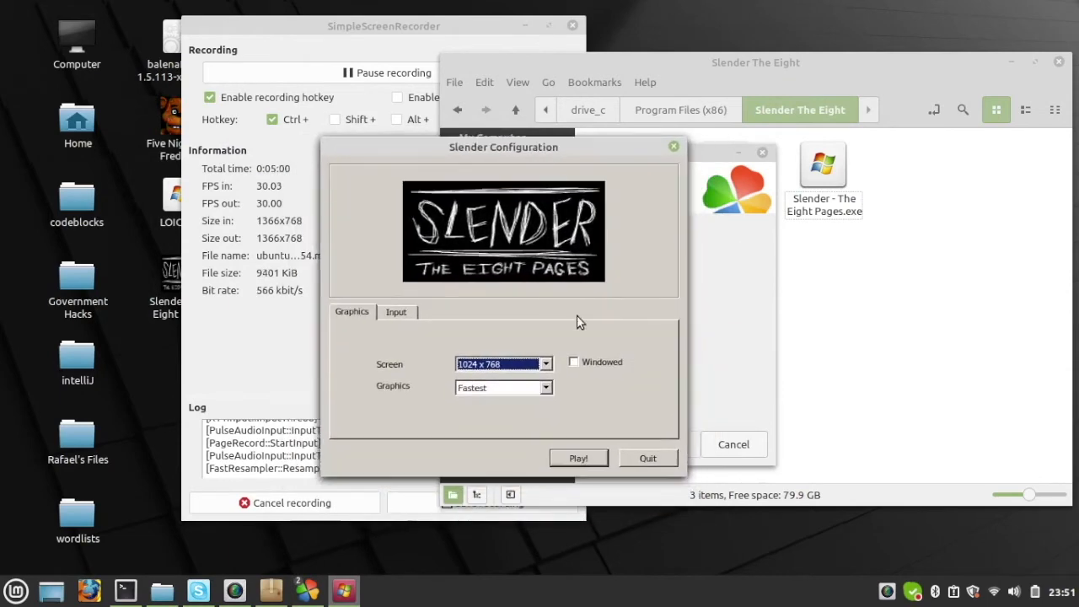
{"action": "left_click", "coordinate": [574, 362]}
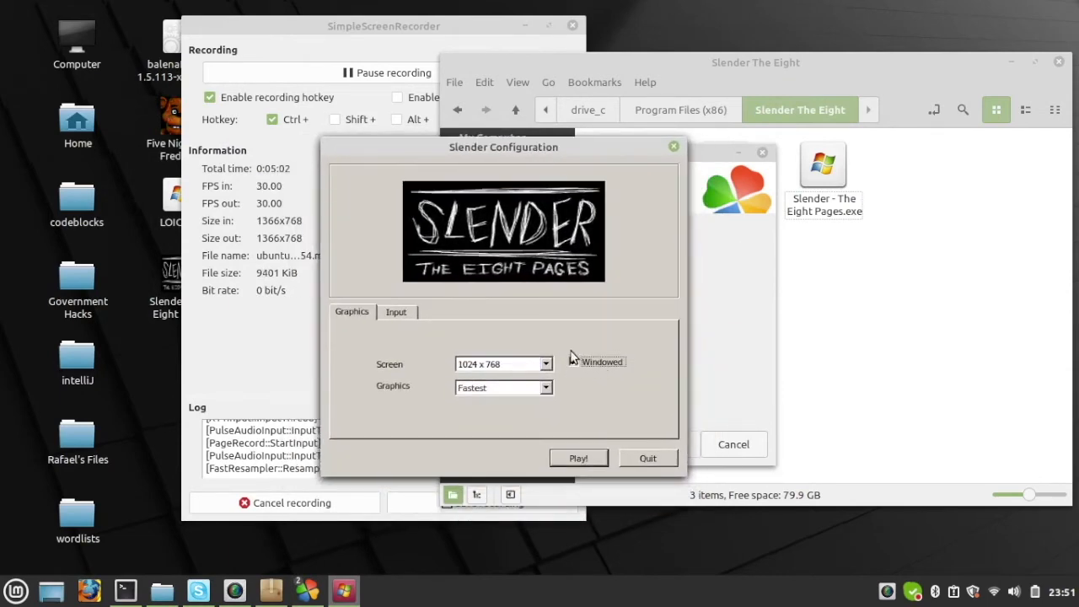
{"action": "left_click", "coordinate": [578, 460]}
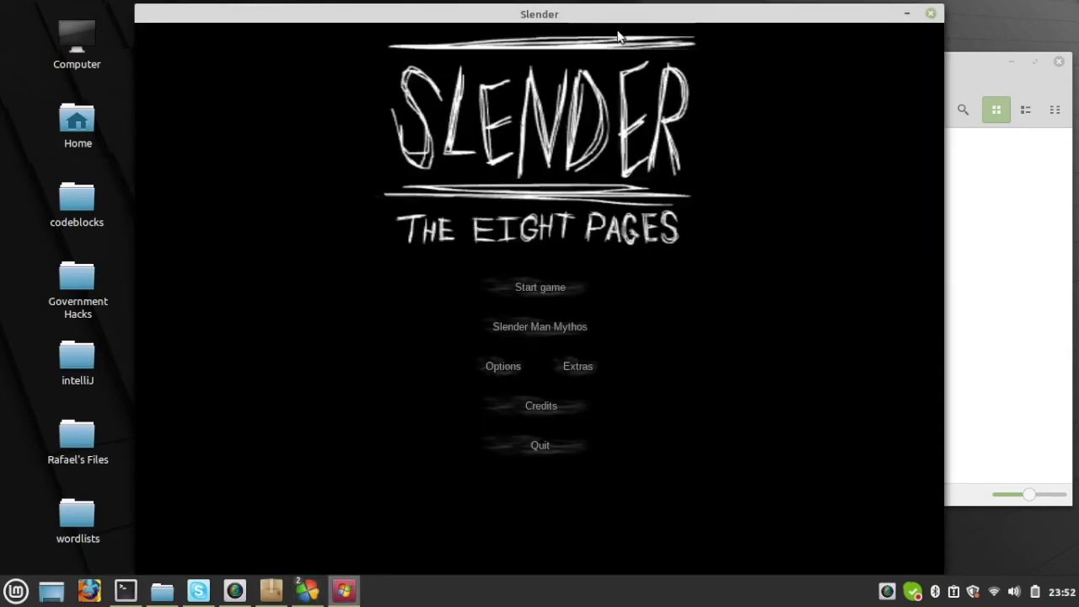
Step: Reposition the Slender window, start a game, and toggle the flashlight off and on to test it
{"action": "left_click_drag", "start_coordinate": [611, 22], "coordinate": [661, 18]}
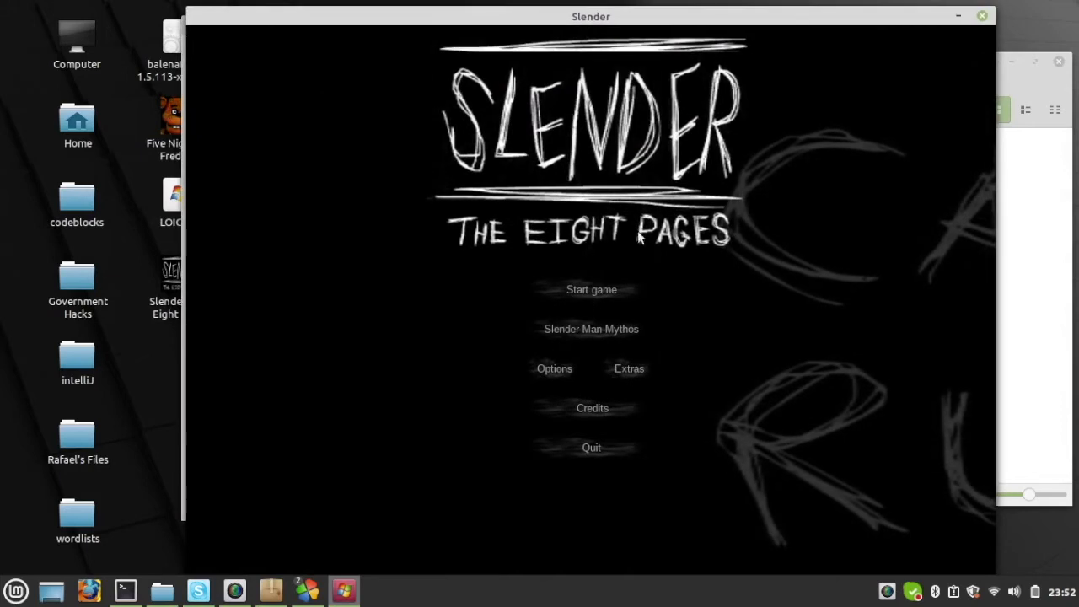
{"action": "left_click", "coordinate": [612, 289]}
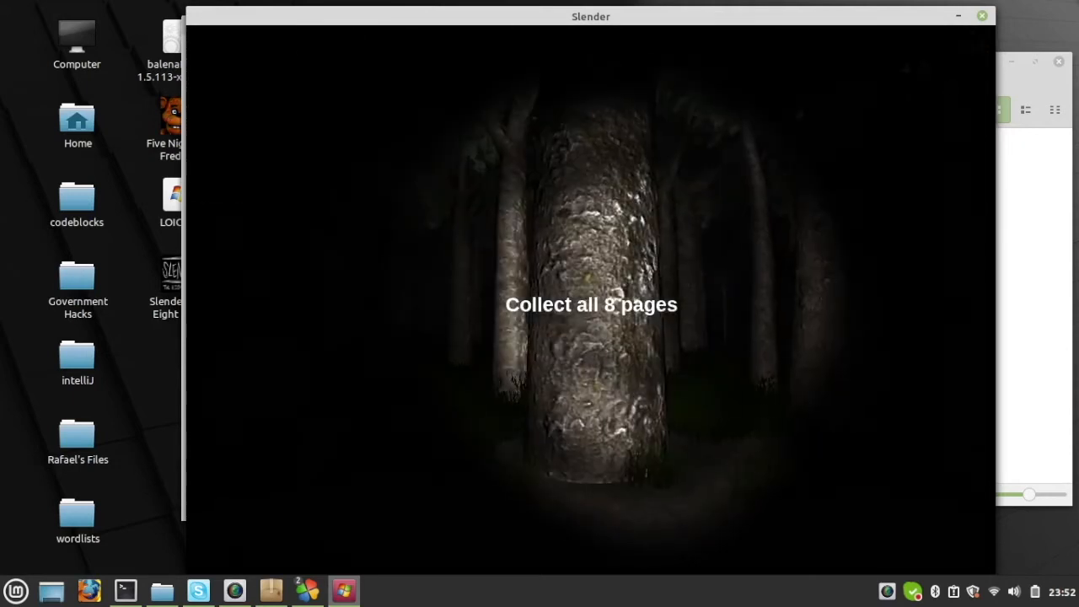
{"action": "right_click", "coordinate": [591, 305]}
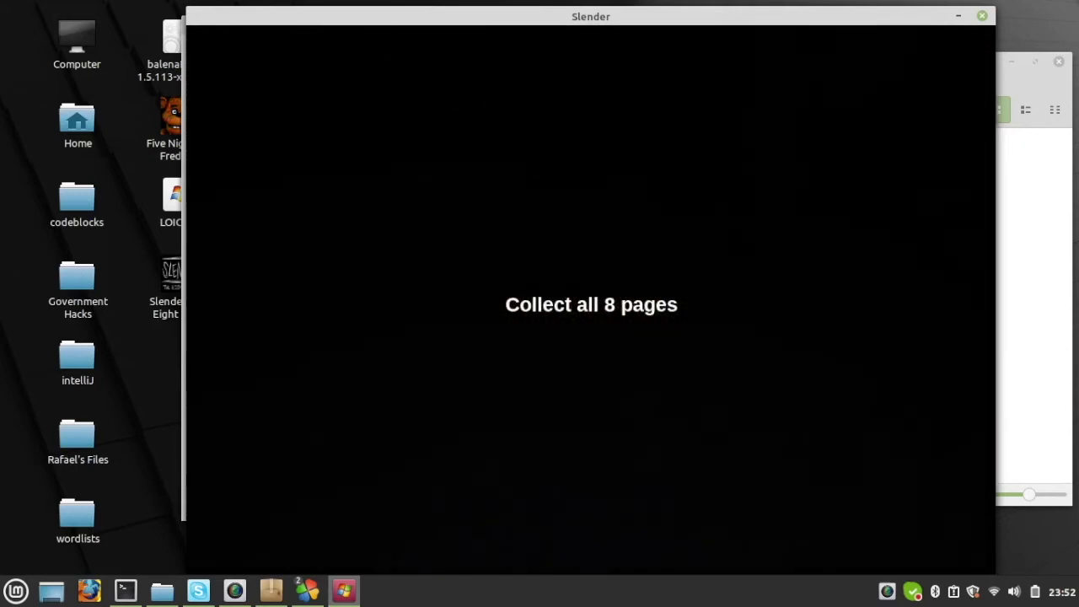
{"action": "right_click", "coordinate": [591, 304]}
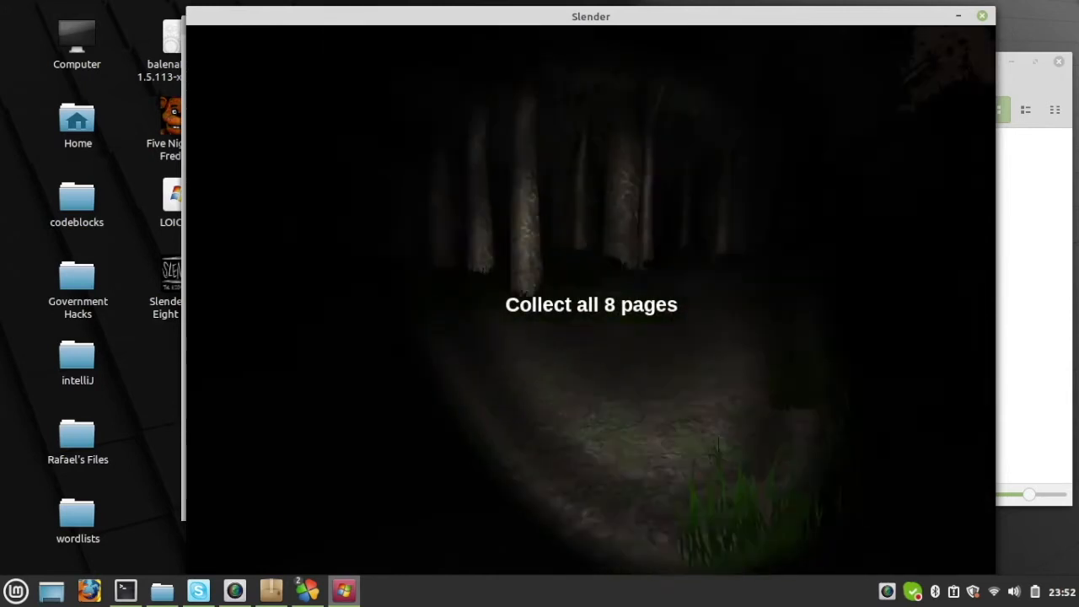
Step: Pause the running Slender game, quit to its main menu and exit the game
{"action": "key", "text": "Escape"}
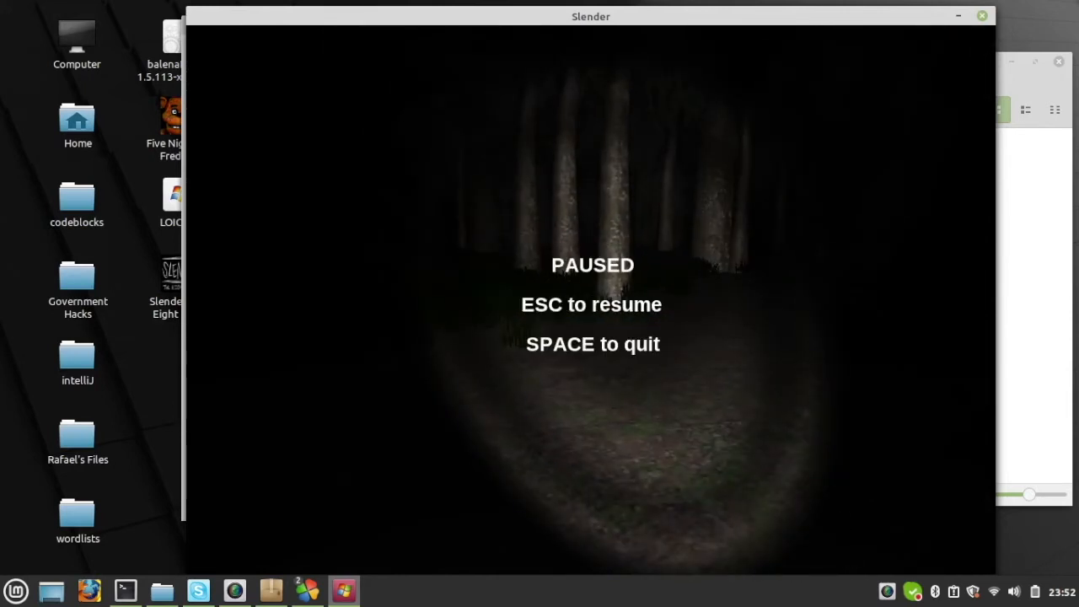
{"action": "key", "text": "space"}
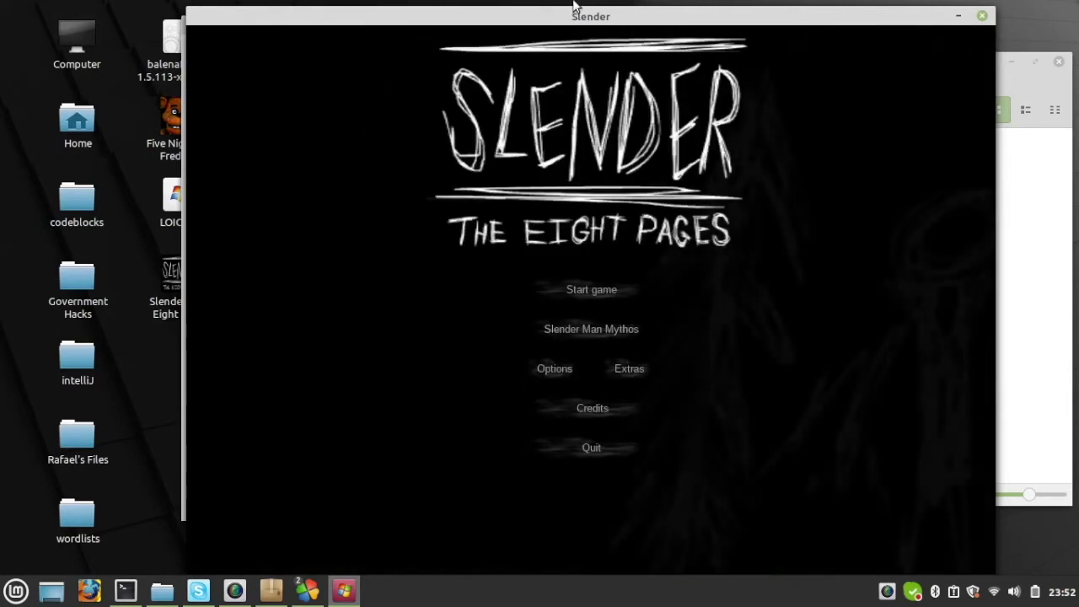
{"action": "left_click_drag", "start_coordinate": [572, 9], "coordinate": [619, 2]}
{"action": "left_click", "coordinate": [640, 441]}
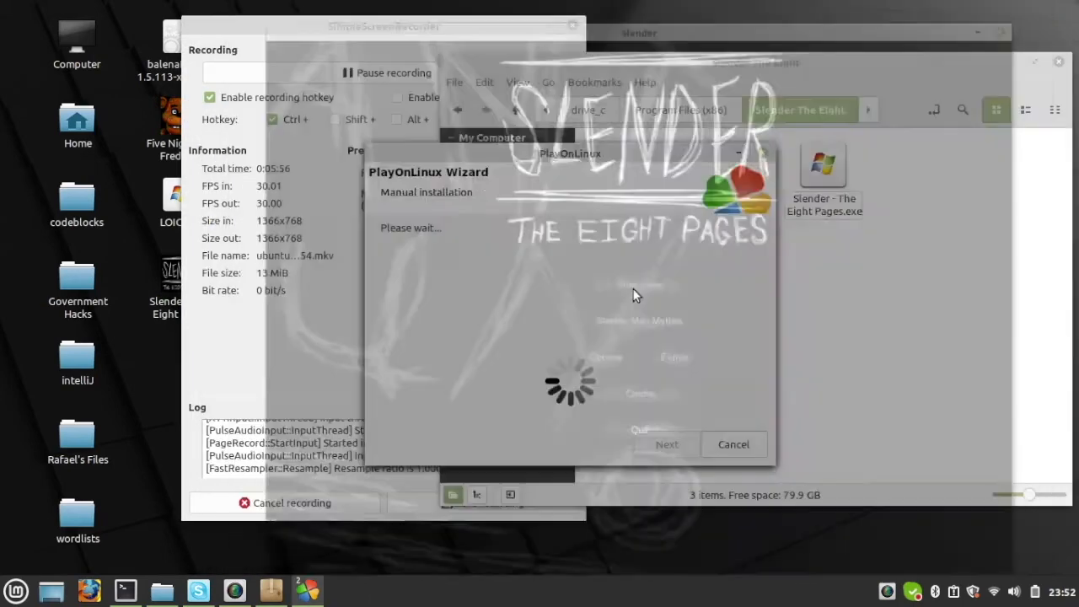
Step: Choose Slender - The Eight Pages.exe as the file for the PlayOnLinux shortcut
{"action": "left_click_drag", "start_coordinate": [590, 165], "coordinate": [561, 131]}
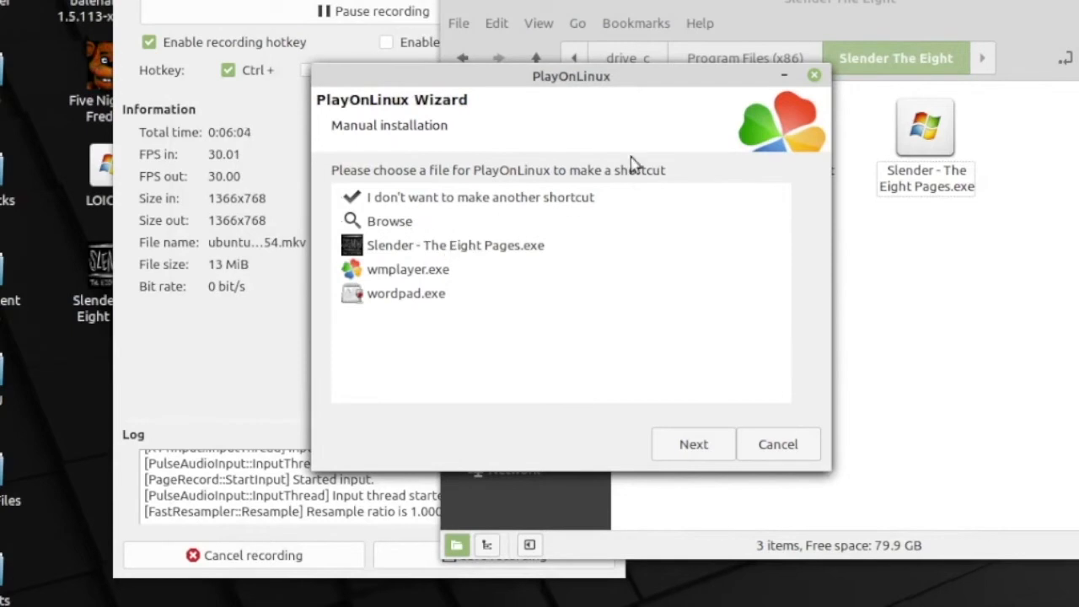
{"action": "left_click", "coordinate": [933, 195]}
{"action": "left_click", "coordinate": [716, 230]}
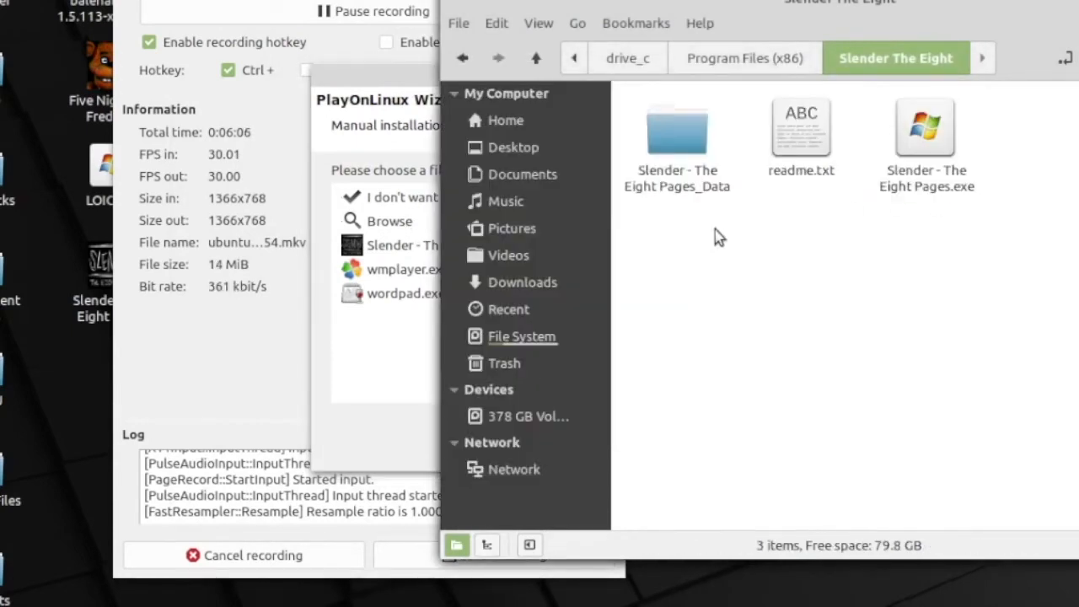
{"action": "left_click", "coordinate": [417, 122]}
{"action": "left_click", "coordinate": [430, 247]}
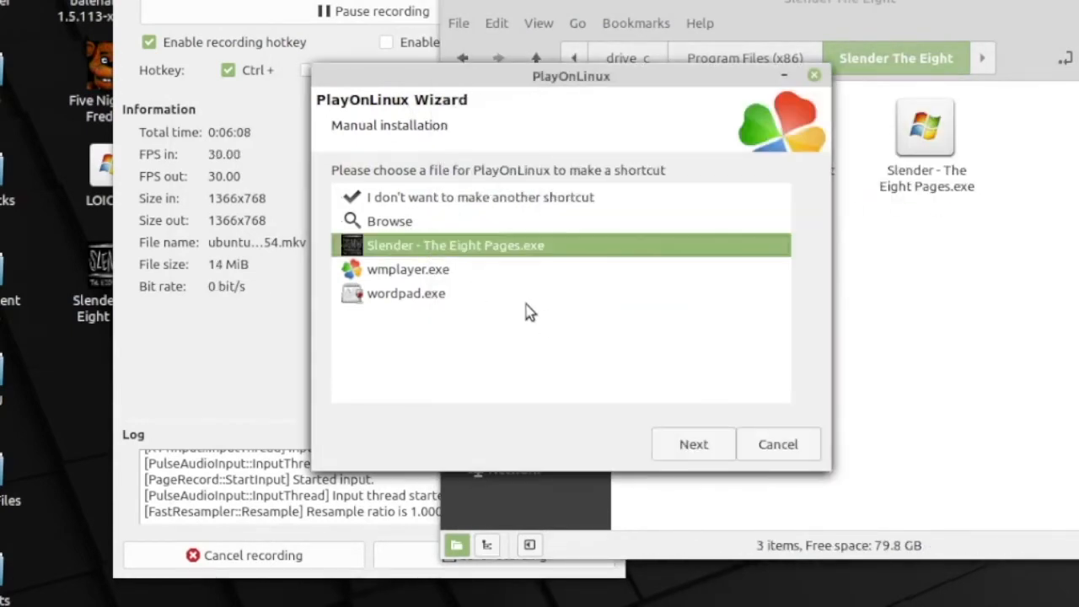
{"action": "left_click", "coordinate": [683, 453]}
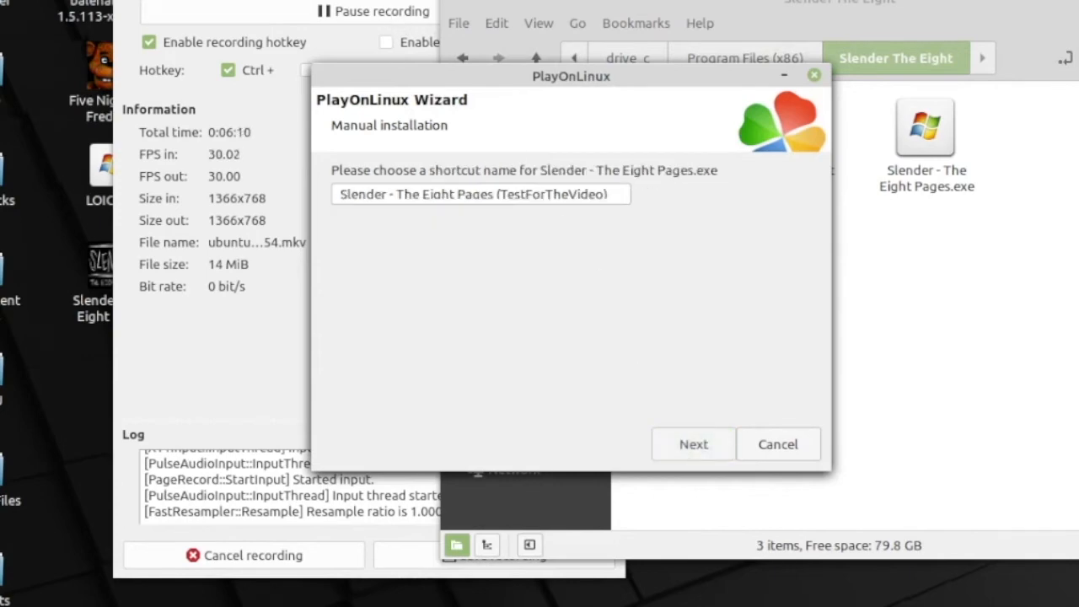
Step: Name the shortcut SHORTCUT EXAMPLE and create it
{"action": "left_click_drag", "start_coordinate": [337, 0], "coordinate": [824, 23]}
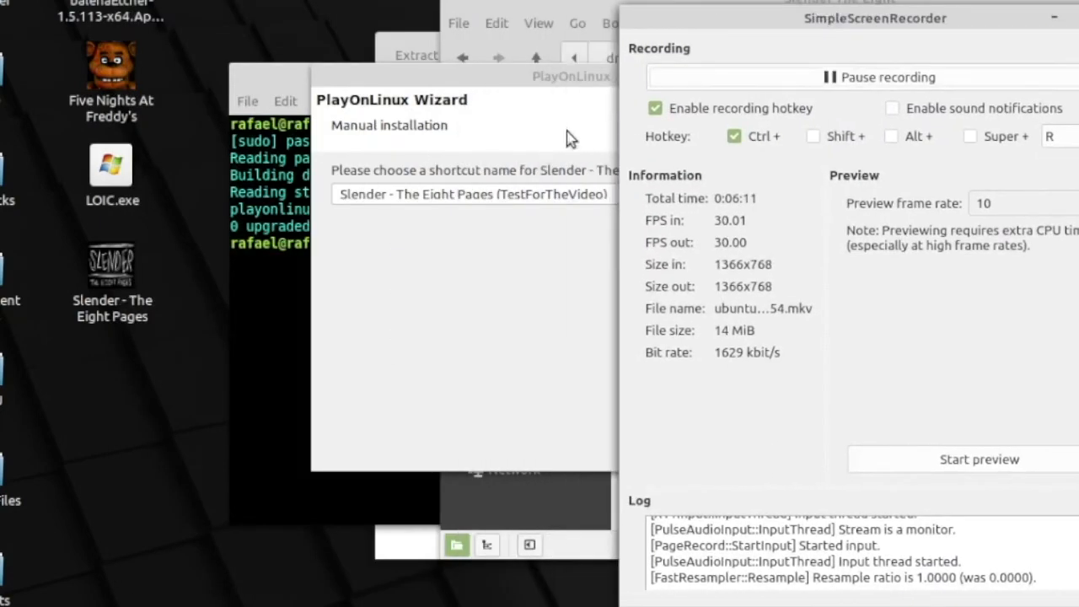
{"action": "left_click", "coordinate": [499, 197]}
{"action": "triple_click", "coordinate": [502, 195]}
{"action": "type", "text": "T"}
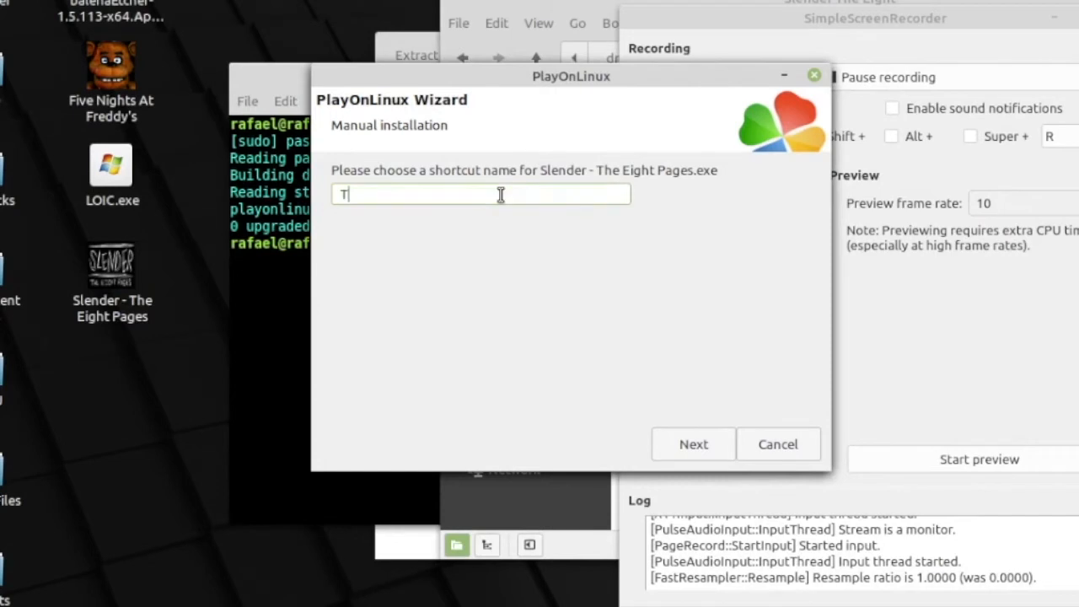
{"action": "type", "text": "SHORTCUT T"}
{"action": "key", "text": "BackSpace"}
{"action": "type", "text": "EXAMPLE"}
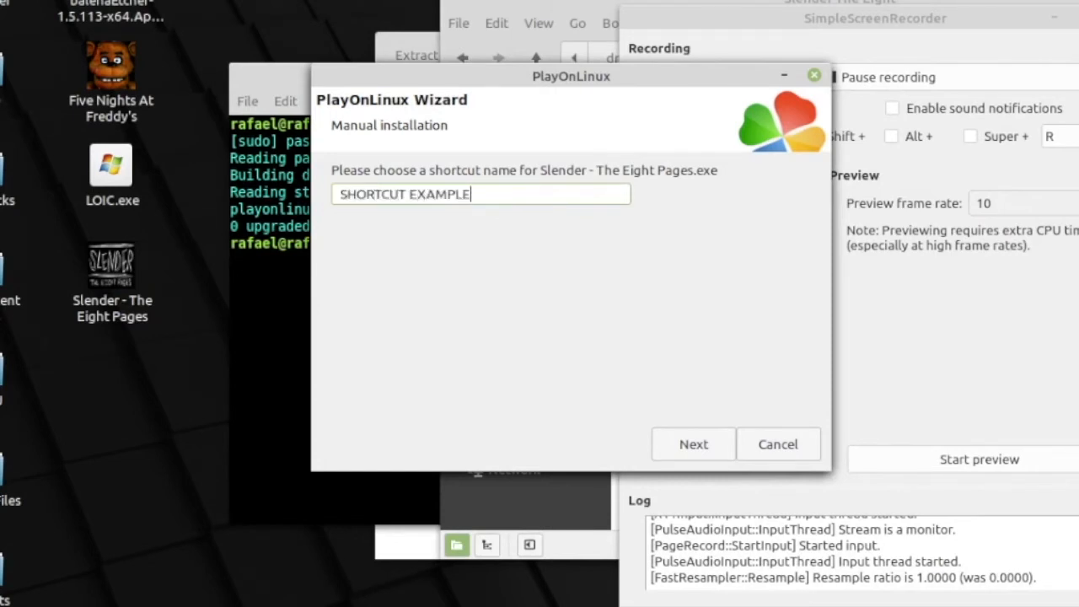
{"action": "left_click", "coordinate": [691, 446]}
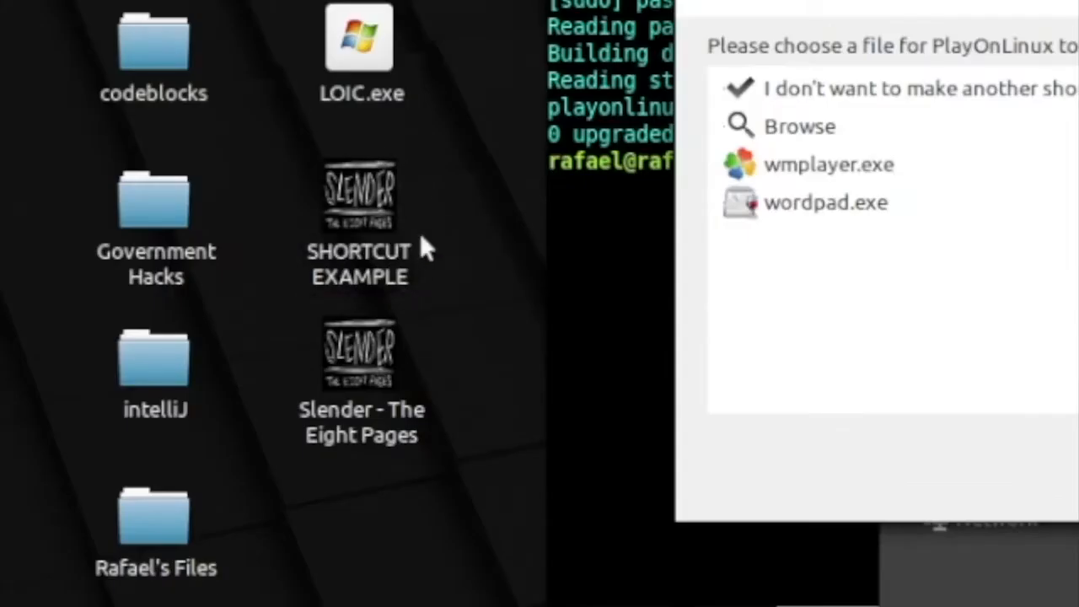
Step: Finish the wizard without making another shortcut and close the Slender The Eight folder window
{"action": "left_click", "coordinate": [490, 216]}
{"action": "left_click", "coordinate": [633, 414]}
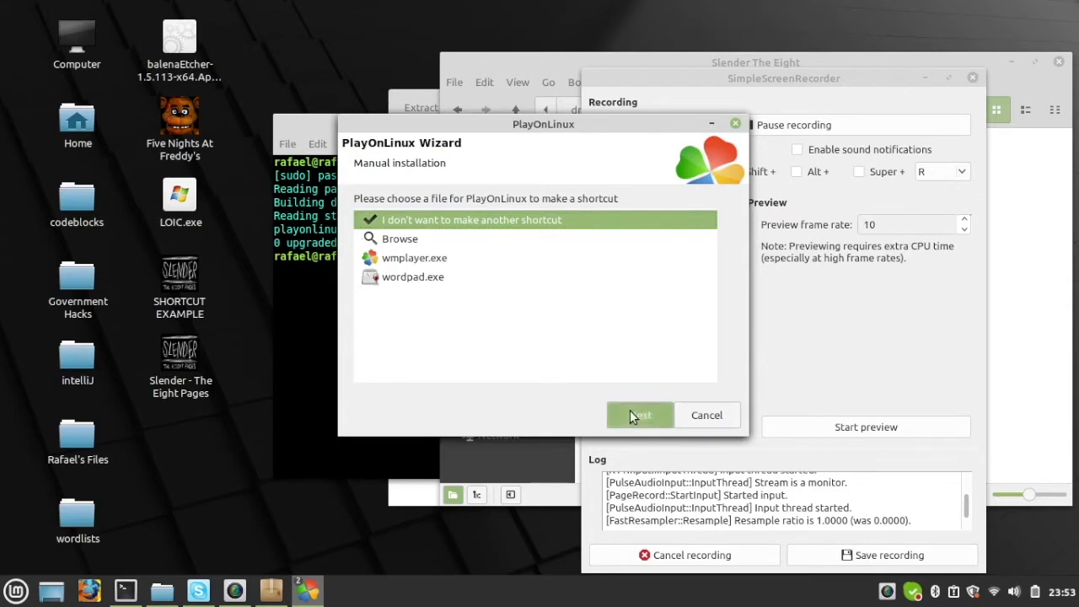
{"action": "left_click_drag", "start_coordinate": [814, 84], "coordinate": [880, 86]}
{"action": "left_click_drag", "start_coordinate": [594, 63], "coordinate": [343, 97]}
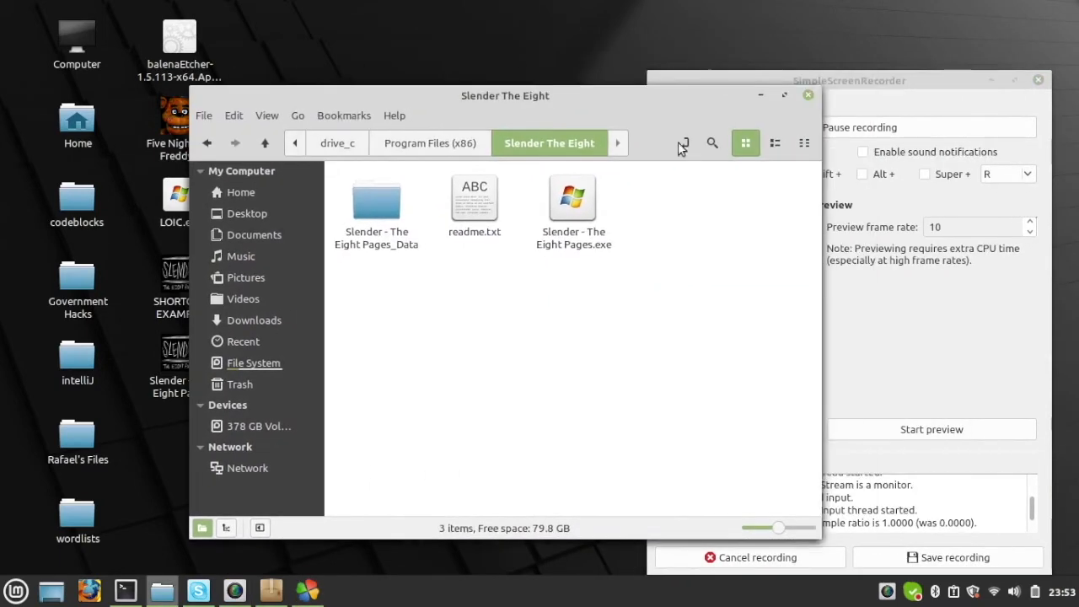
{"action": "left_click", "coordinate": [807, 96]}
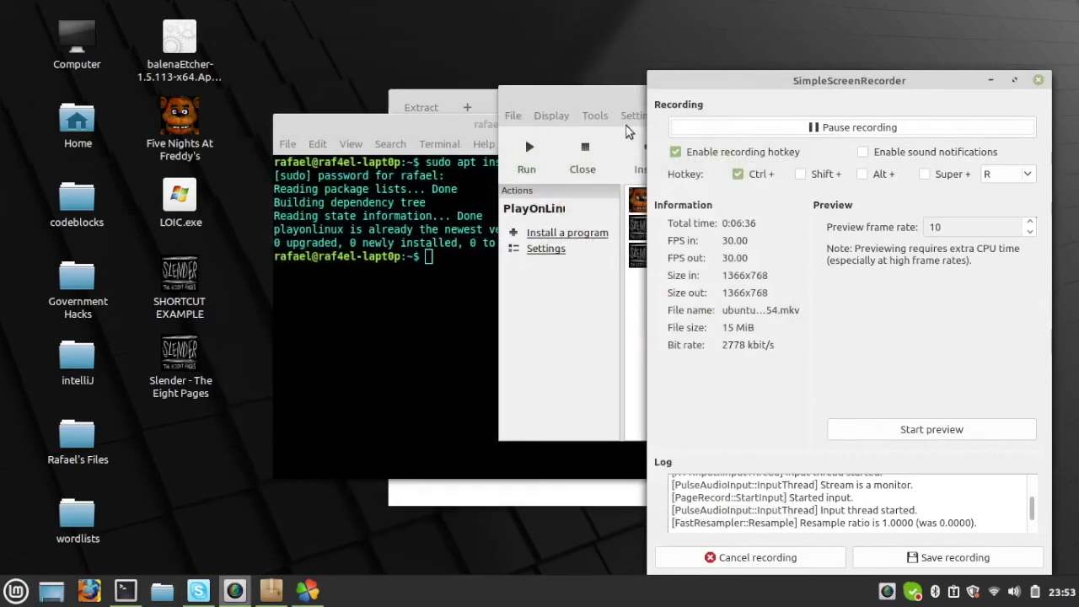
Step: Open the PlayOnLinux configuration of SHORTCUT EXAMPLE to examine its general settings, and close it
{"action": "left_click_drag", "start_coordinate": [603, 101], "coordinate": [428, 124]}
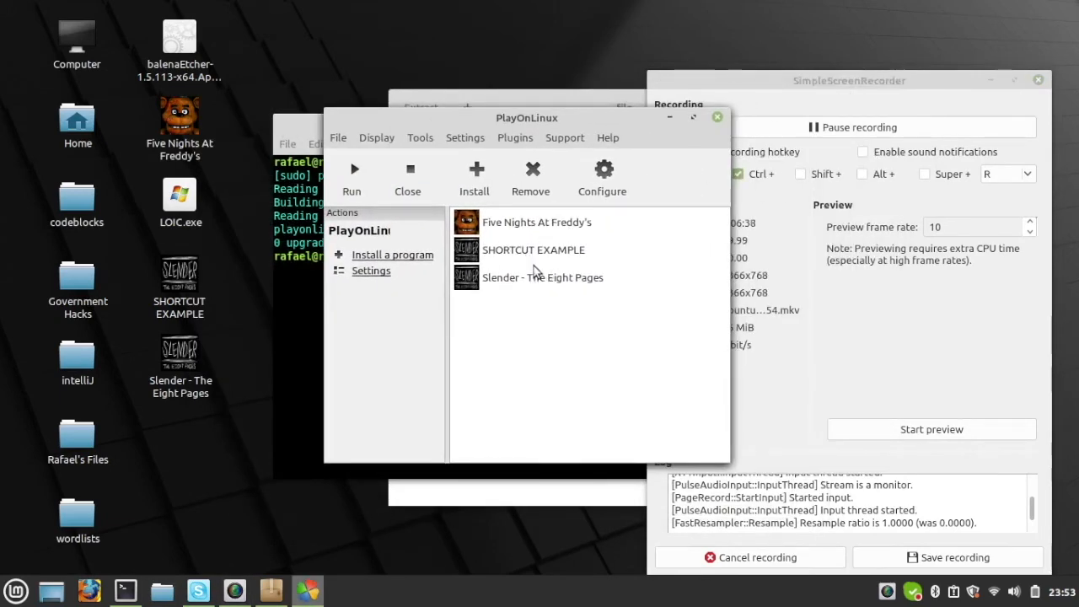
{"action": "left_click", "coordinate": [550, 250]}
{"action": "left_click_drag", "start_coordinate": [533, 122], "coordinate": [552, 101]}
{"action": "left_click", "coordinate": [618, 157]}
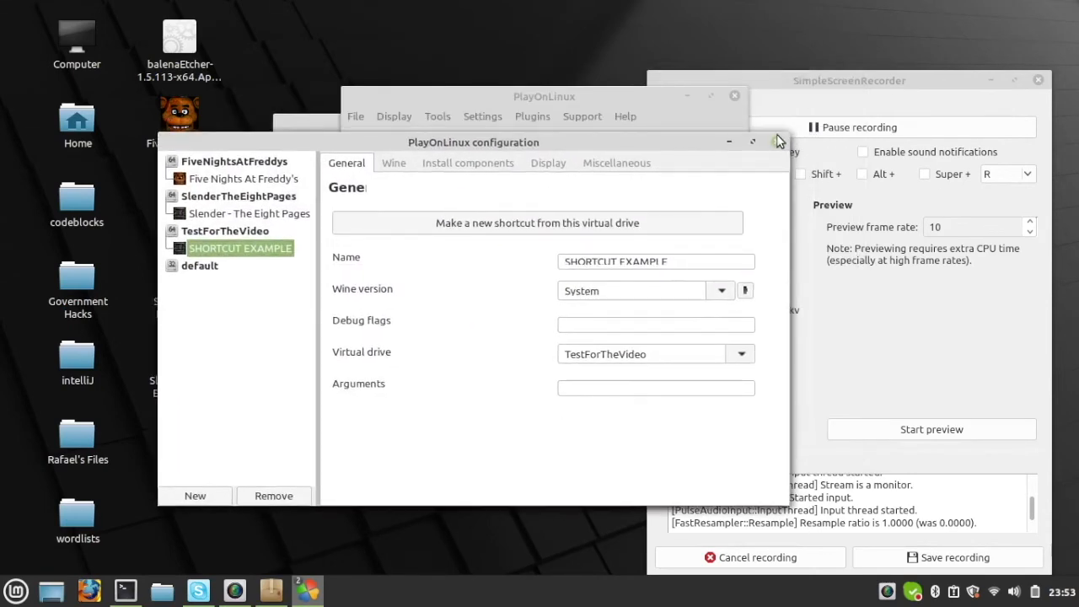
{"action": "left_click", "coordinate": [776, 134]}
Step: Close all PlayOnLinux windows and confirm quitting the program
{"action": "left_click_drag", "start_coordinate": [688, 101], "coordinate": [694, 125]}
{"action": "left_click", "coordinate": [758, 124]}
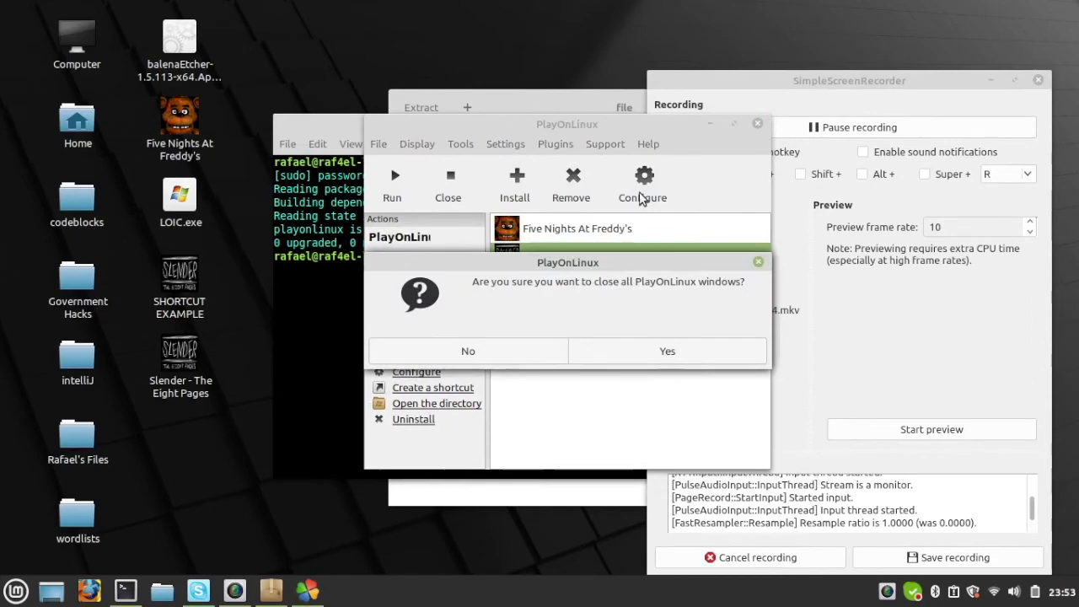
{"action": "left_click", "coordinate": [656, 345]}
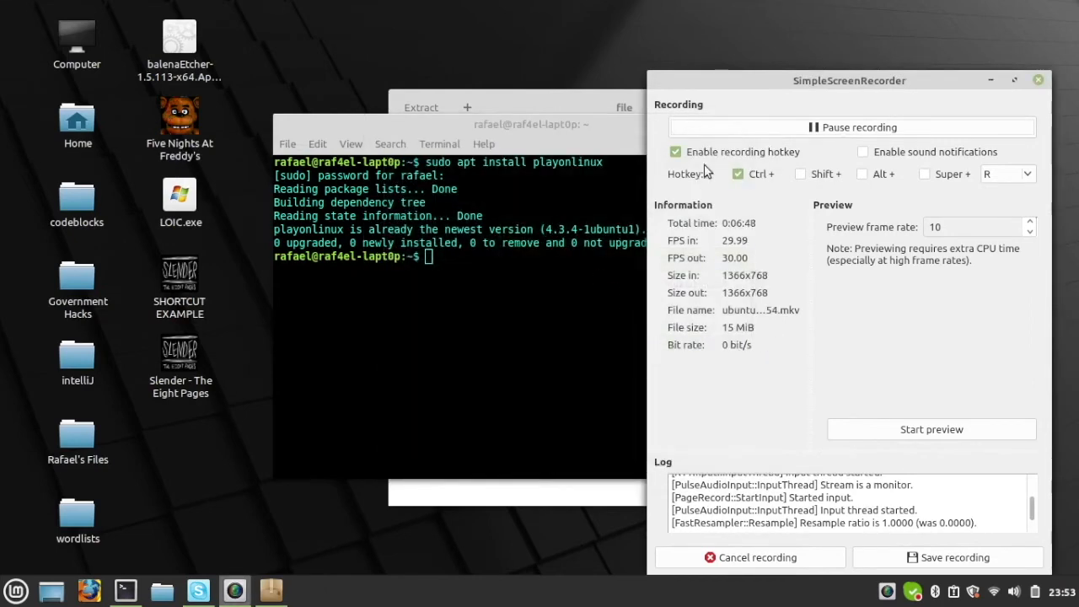
{"action": "left_click_drag", "start_coordinate": [848, 94], "coordinate": [702, 54]}
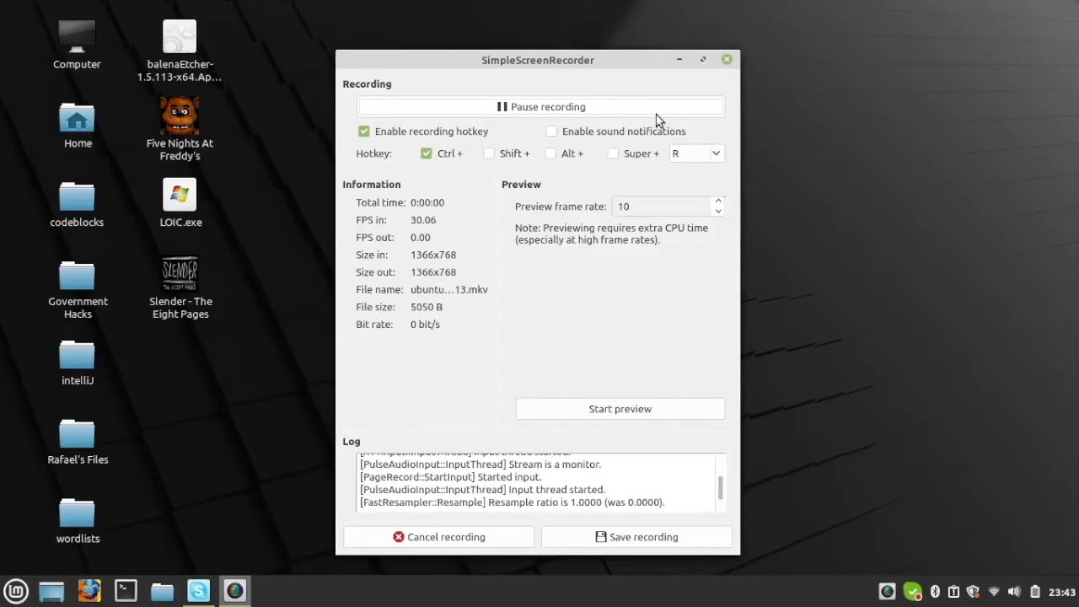
{"action": "mouse_move", "coordinate": [538, 66]}
{"action": "left_mouse_down"}
{"action": "mouse_move", "coordinate": [662, 74]}
{"action": "mouse_move", "coordinate": [544, 51]}
{"action": "left_mouse_up"}
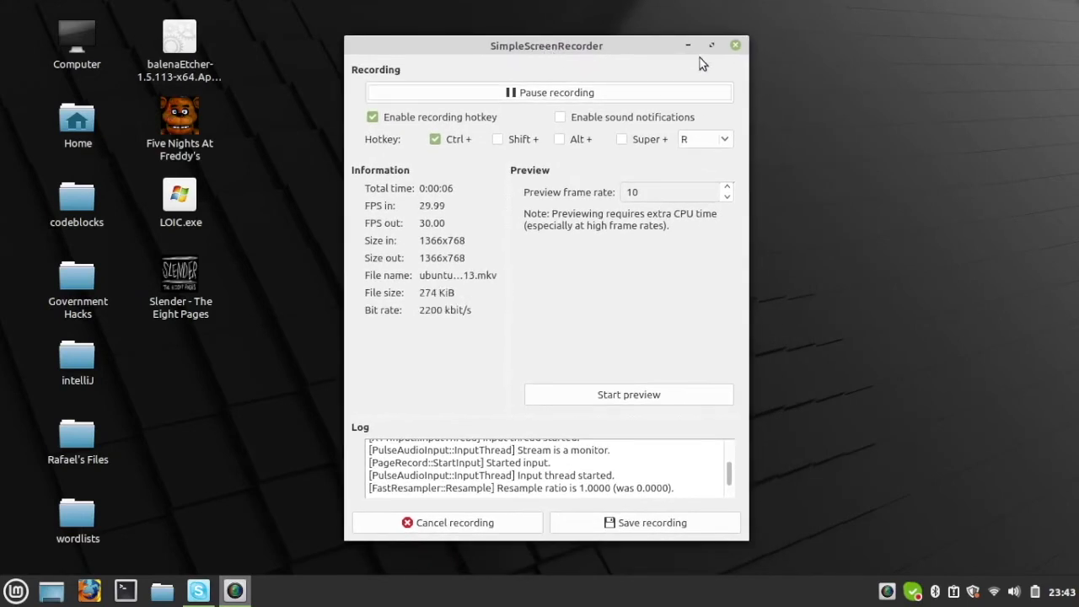
{"action": "left_click_drag", "start_coordinate": [802, 18], "coordinate": [656, 250]}
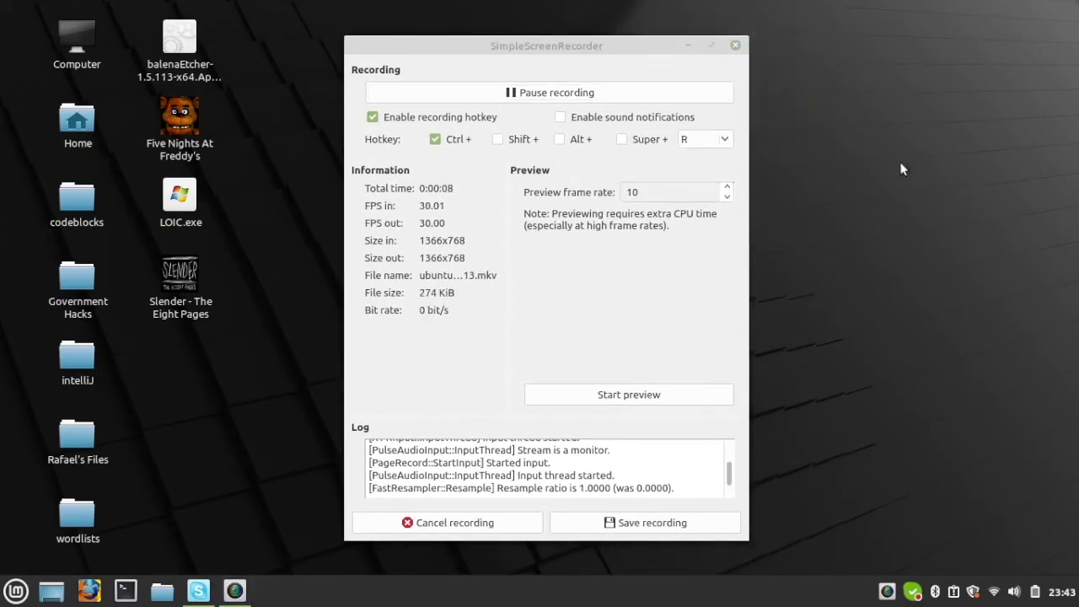
{"action": "left_click_drag", "start_coordinate": [882, 196], "coordinate": [481, 562]}
{"action": "left_click", "coordinate": [473, 369]}
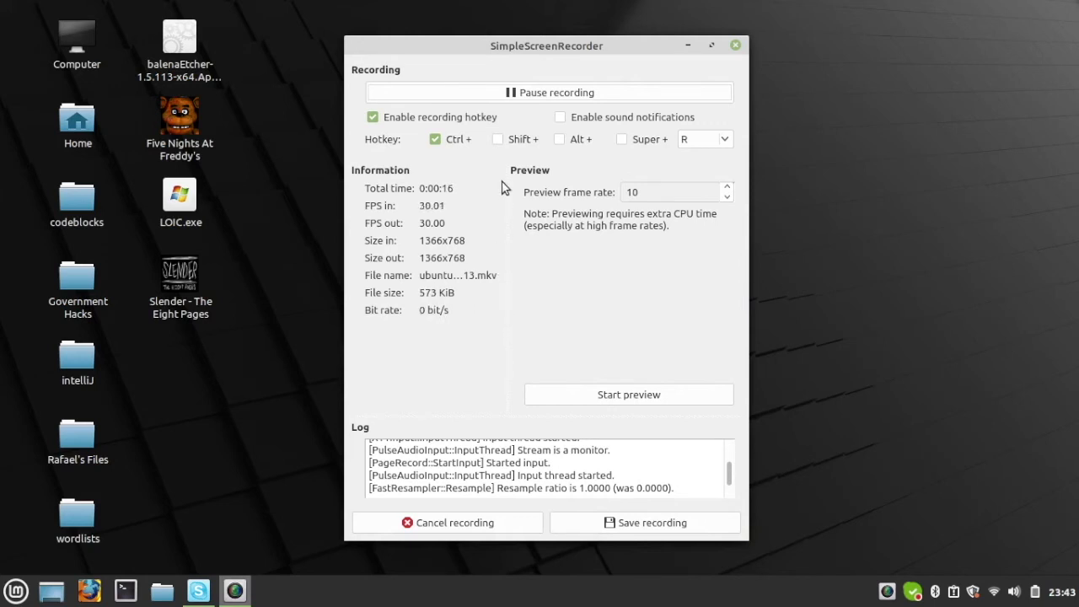
{"action": "left_click_drag", "start_coordinate": [463, 54], "coordinate": [483, 56]}
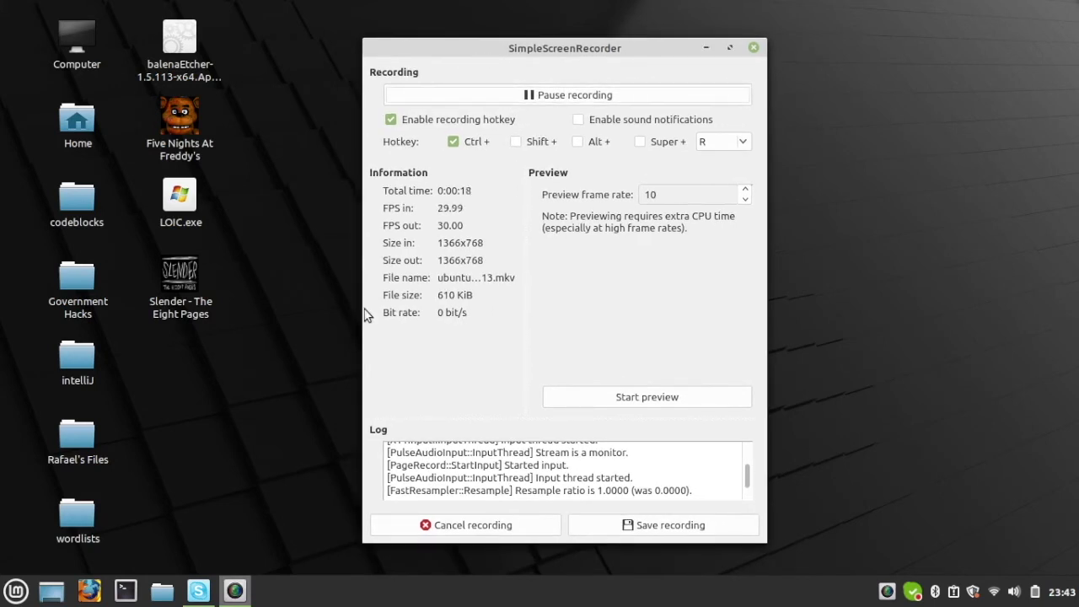
Step: Switch to a new Terminal window and start a root shell with sudo su, entering the account password
{"action": "left_click", "coordinate": [126, 590]}
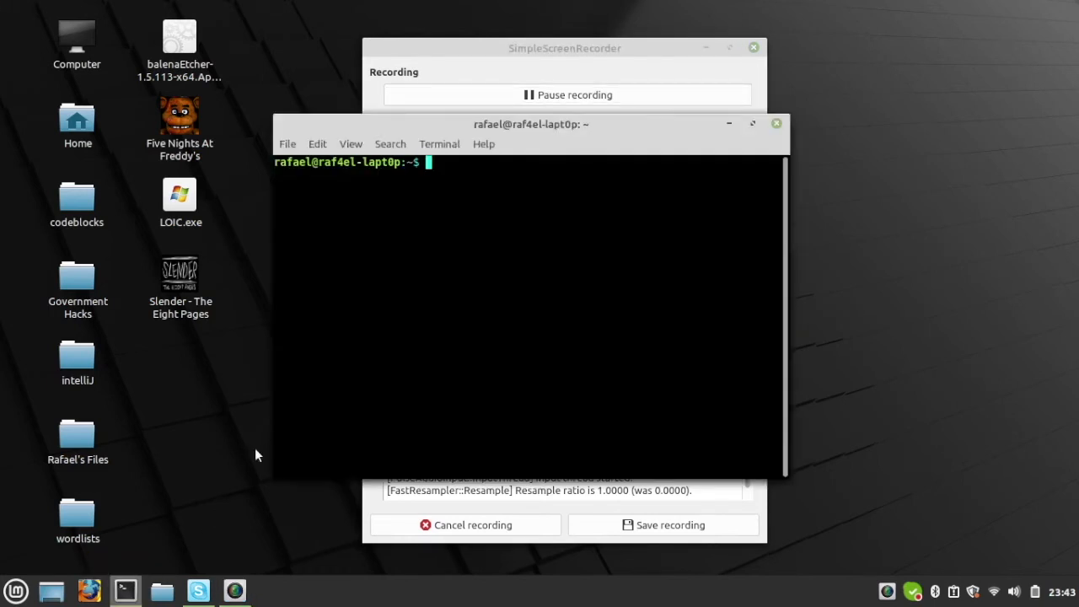
{"action": "left_click_drag", "start_coordinate": [521, 125], "coordinate": [552, 153]}
{"action": "type", "text": "sudo su"}
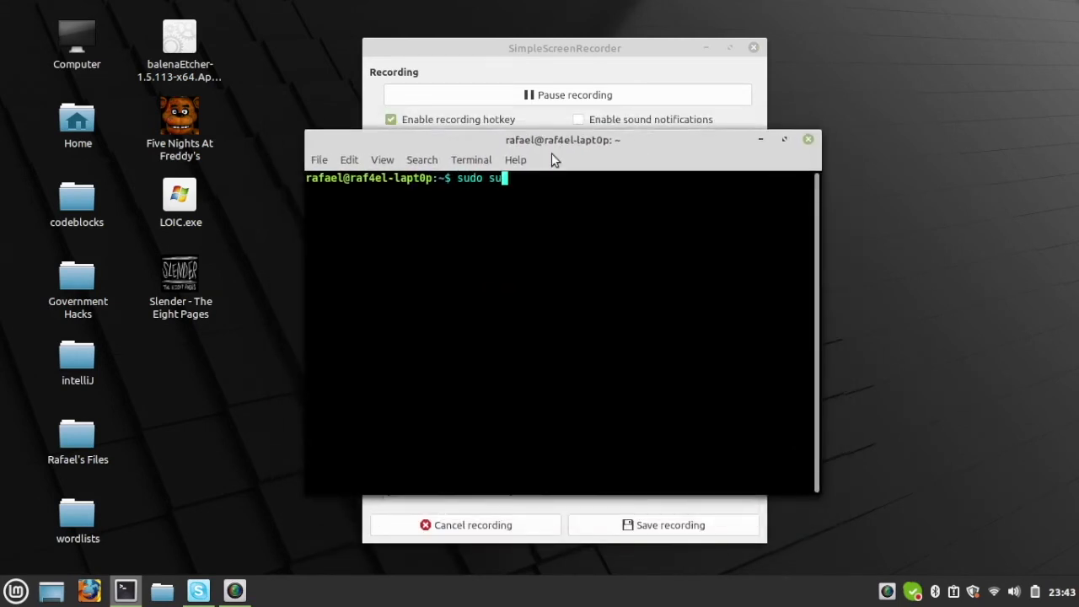
{"action": "key", "text": "Return"}
{"action": "type", "text": "***********"}
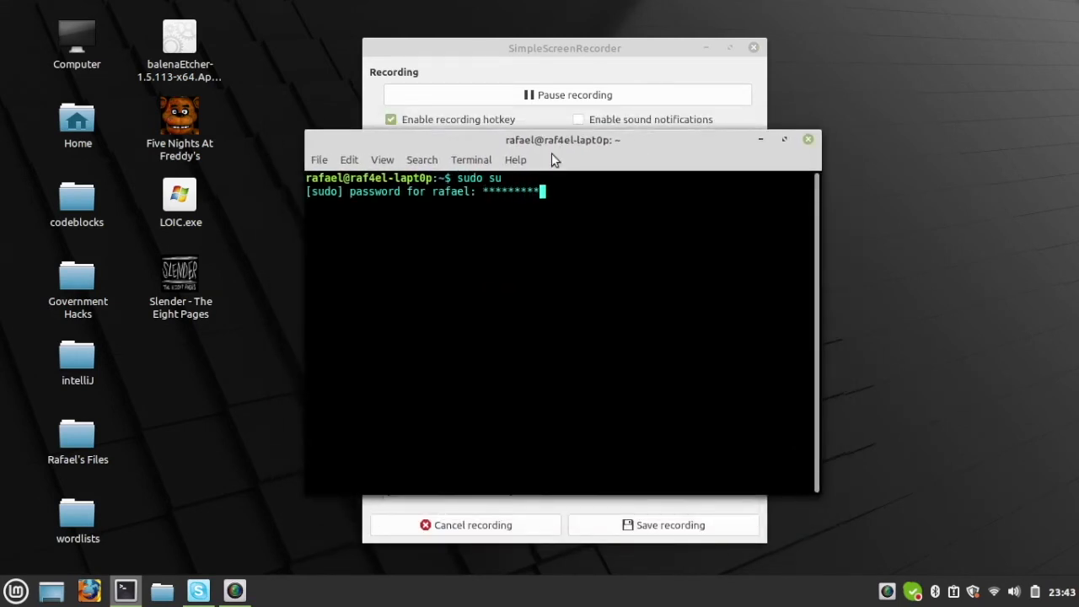
{"action": "key", "text": "Return"}
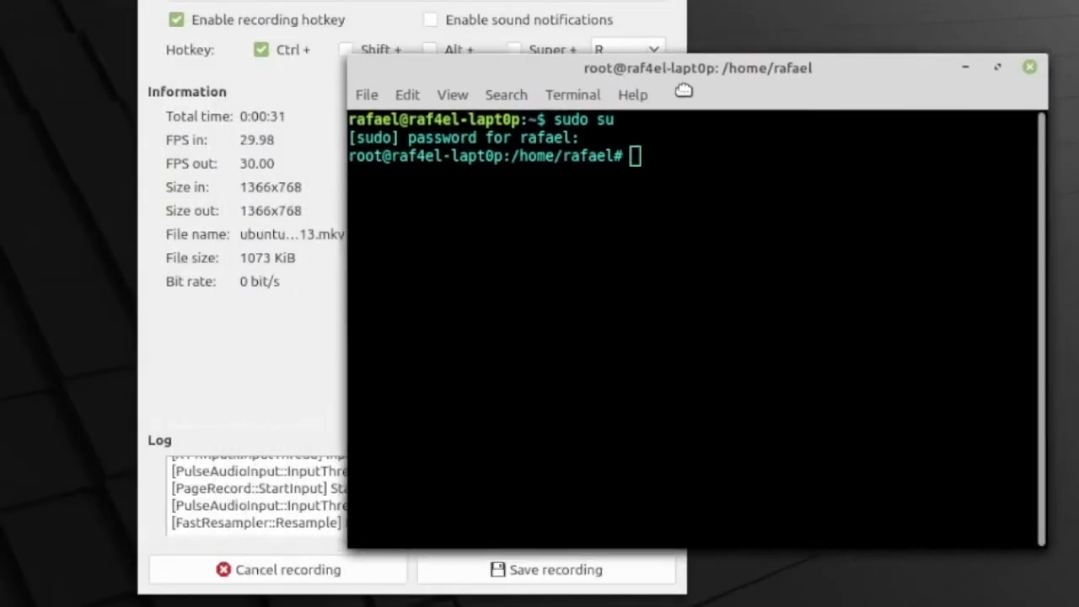
Step: Run apt install mono-complete in the root shell and check the package's version line in the output
{"action": "type", "text": "apt install "}
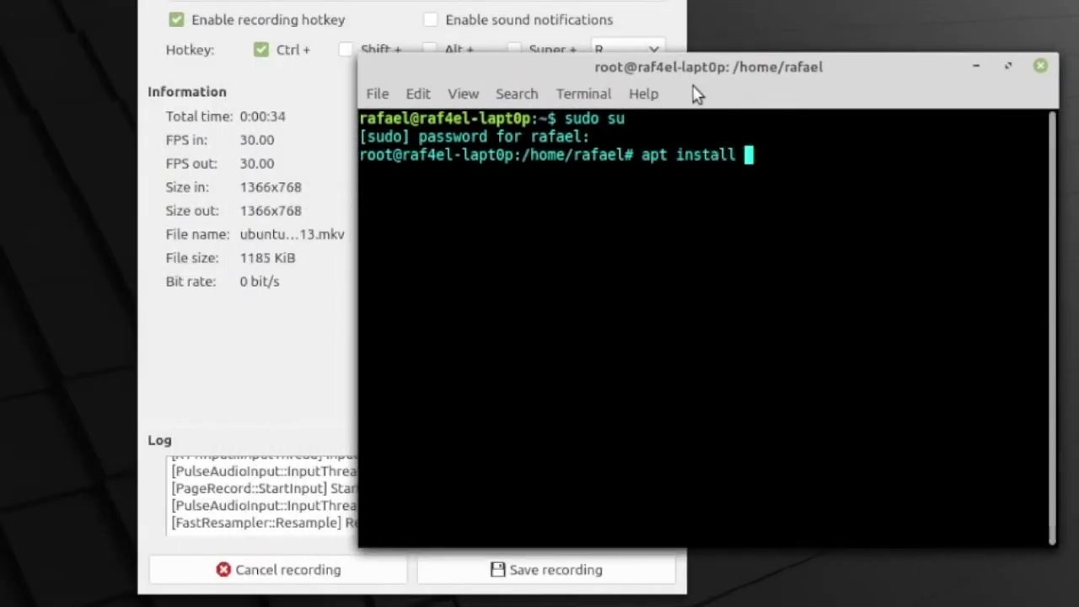
{"action": "type", "text": "mono-complete"}
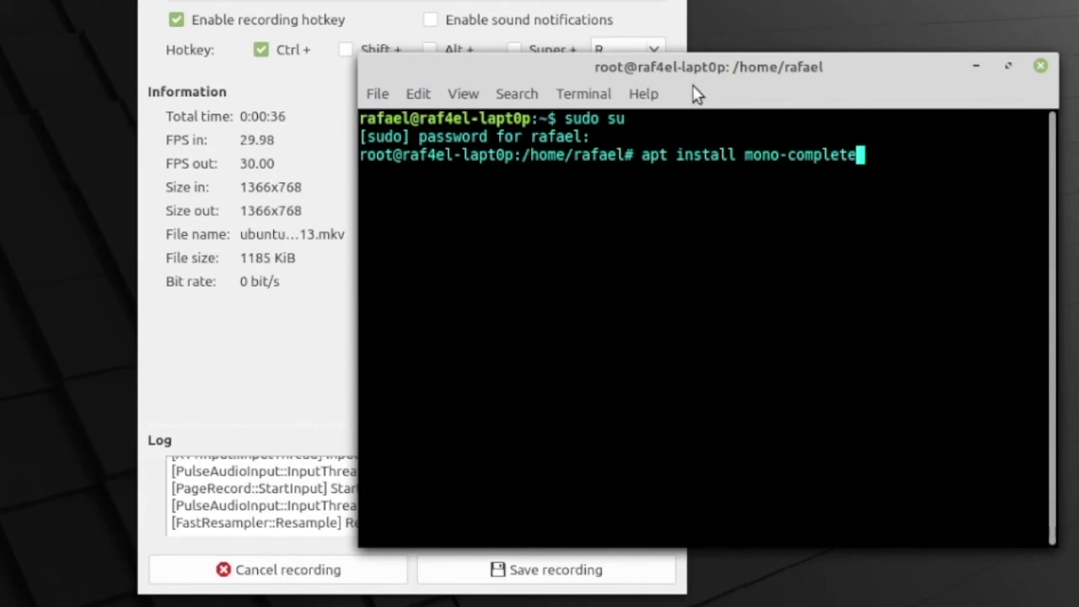
{"action": "key", "text": "Return"}
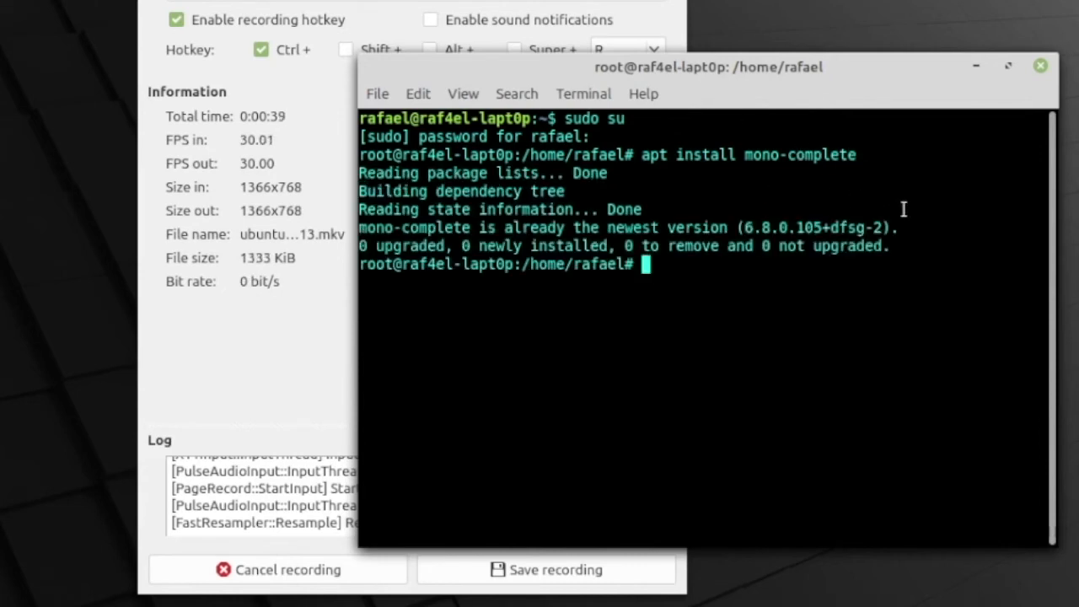
{"action": "left_click_drag", "start_coordinate": [930, 227], "coordinate": [361, 227]}
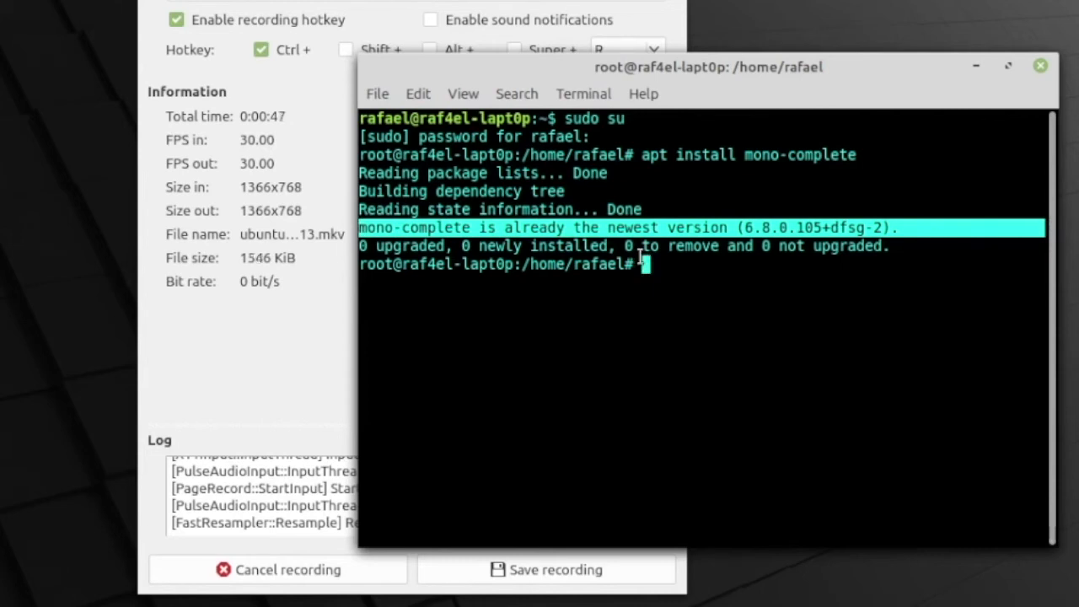
{"action": "left_click", "coordinate": [710, 301]}
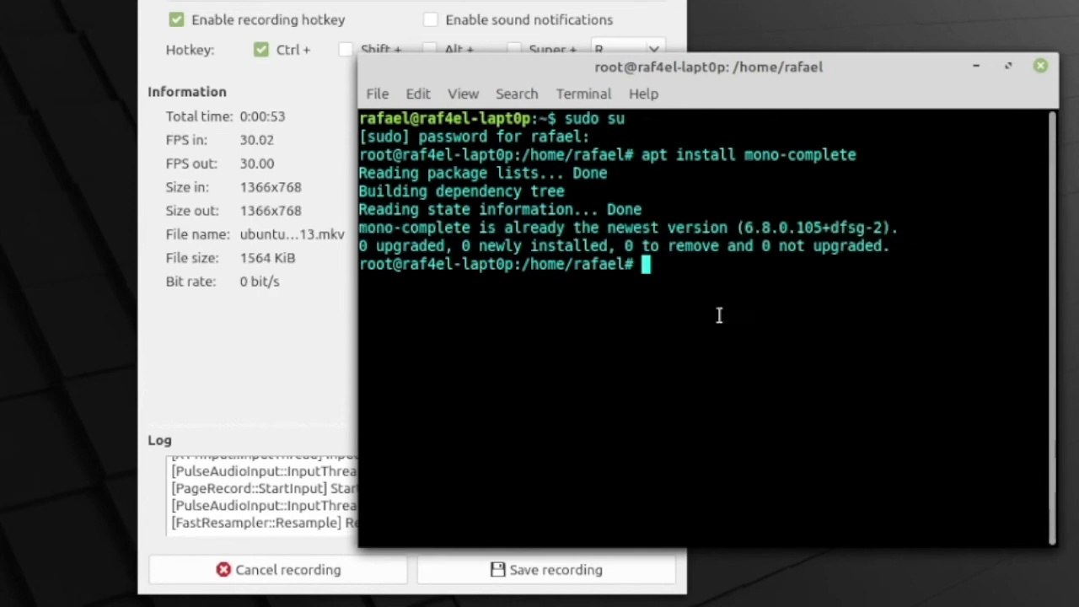
Step: Exit the root shell and enter the command cd Desktop/ to change to the Desktop folder
{"action": "left_click_drag", "start_coordinate": [732, 79], "coordinate": [784, 99]}
{"action": "type", "text": "exit"}
{"action": "key", "text": "Return"}
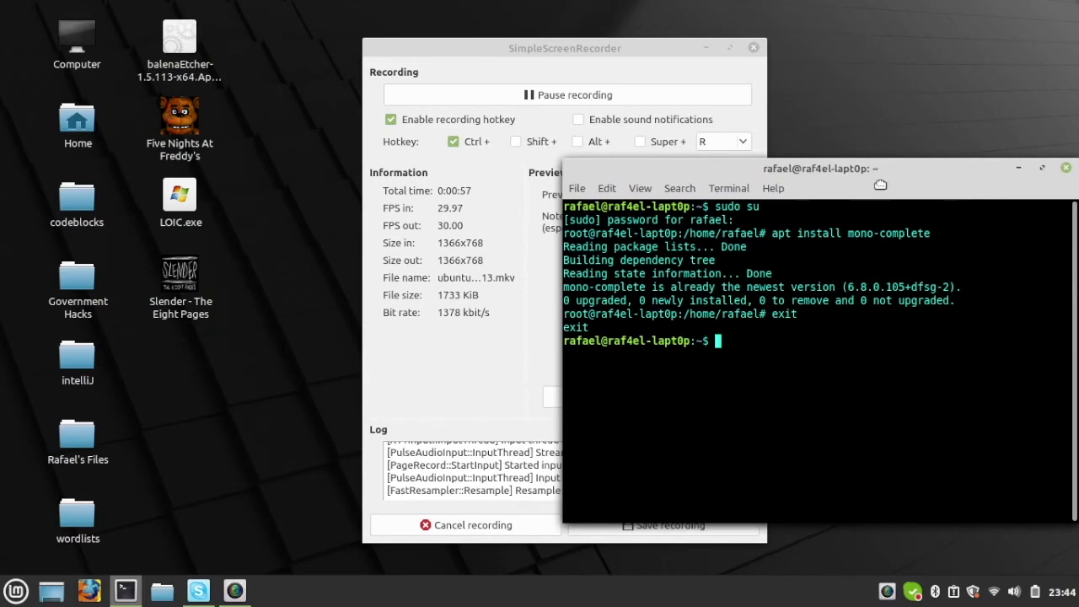
{"action": "left_click_drag", "start_coordinate": [881, 185], "coordinate": [801, 186]}
{"action": "type", "text": "cd Desk"}
{"action": "key", "text": "Tab"}
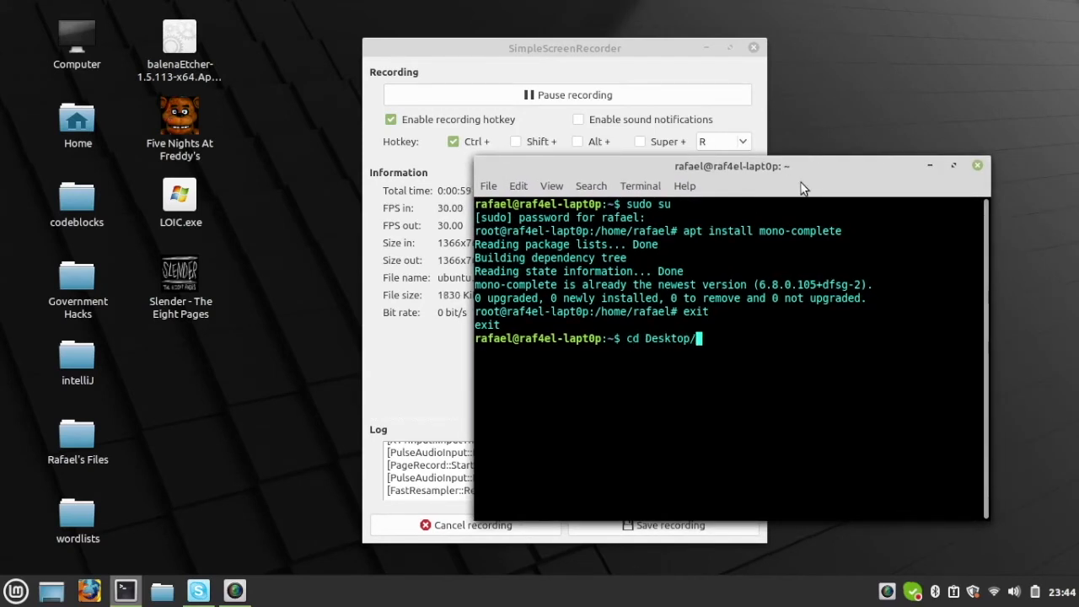